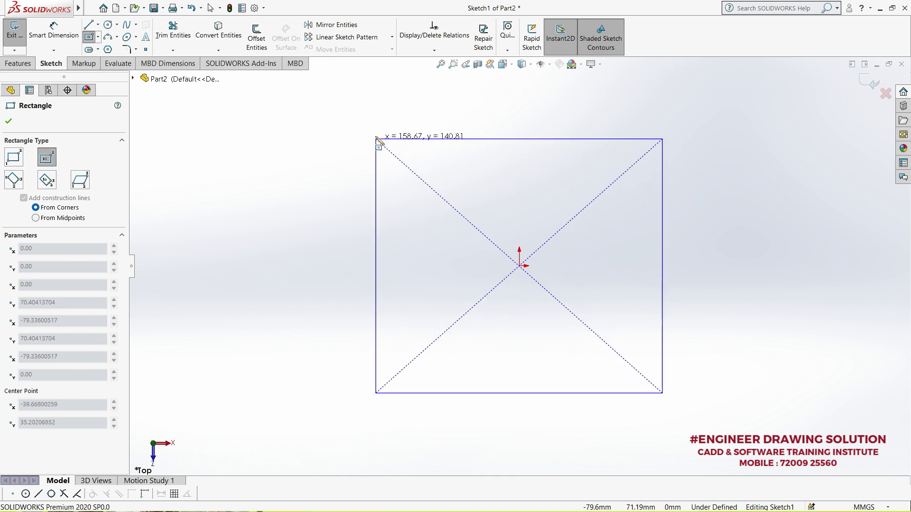
- Finish drawing the centre rectangle and set its horizontal dimension to 100 mm
key(Escape)
click(467, 134)
click(481, 113)
text(10)
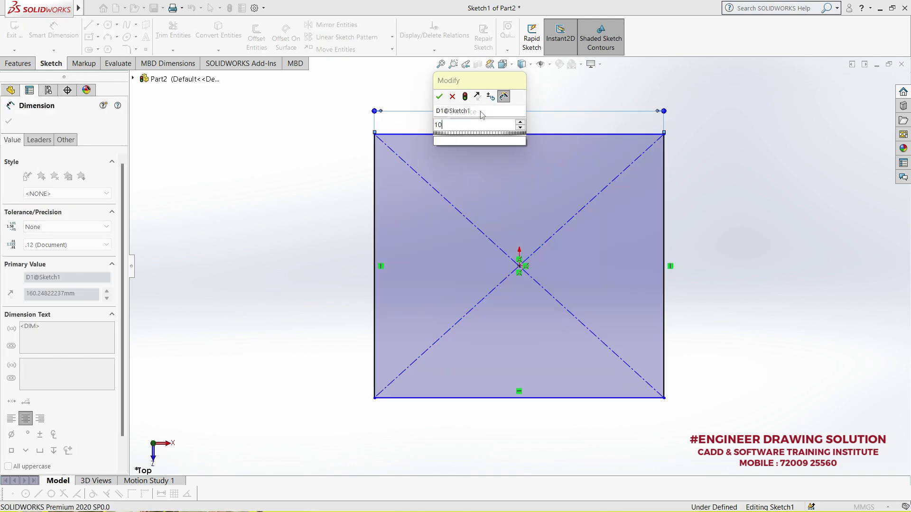
text(0)
key(Return)
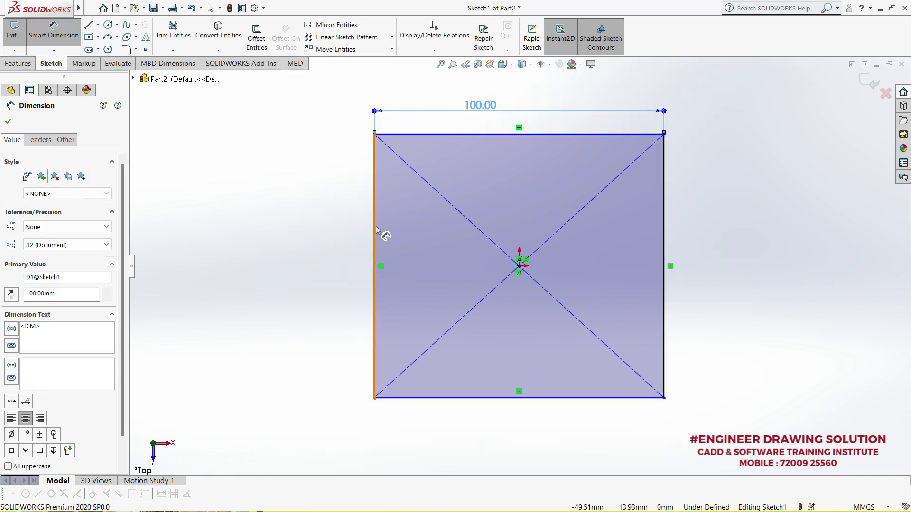
- Set the rectangle's vertical dimension to 100 mm
click(376, 229)
click(353, 227)
text(10)
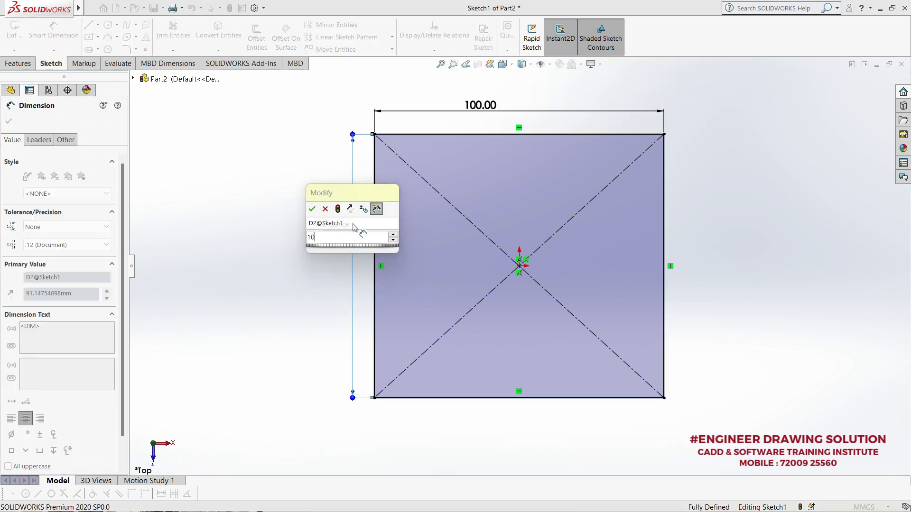
text(0)
key(Return)
click(9, 122)
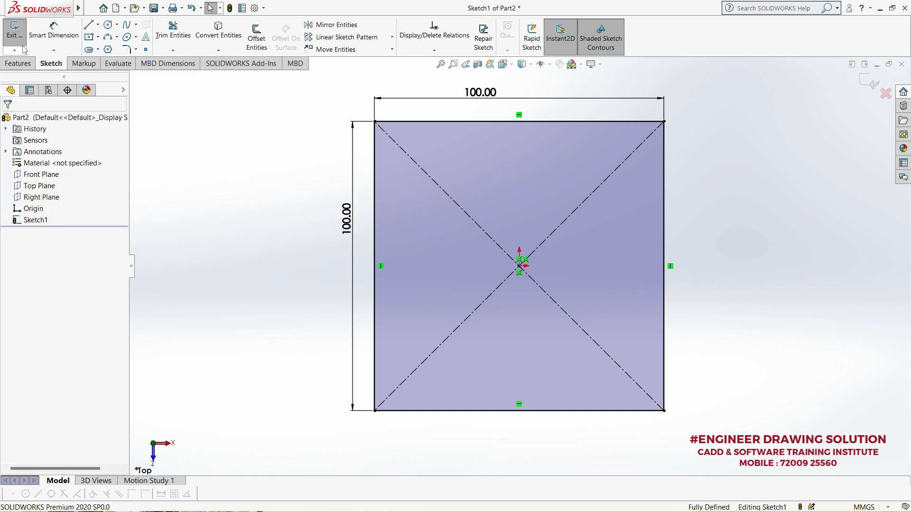
- Exit the sketch and turn the square profile into a sheet metal base flange with 2 mm thickness
mouse_move(314, 269)
middle_down()
mouse_move(332, 138)
mouse_move(371, 160)
middle_up()
mouse_move(88, 9)
click(152, 8)
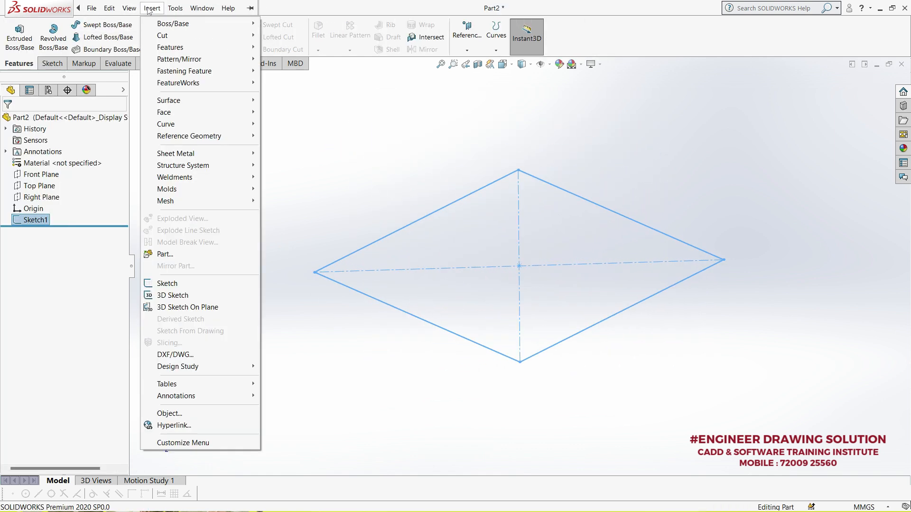
mouse_move(203, 157)
click(278, 155)
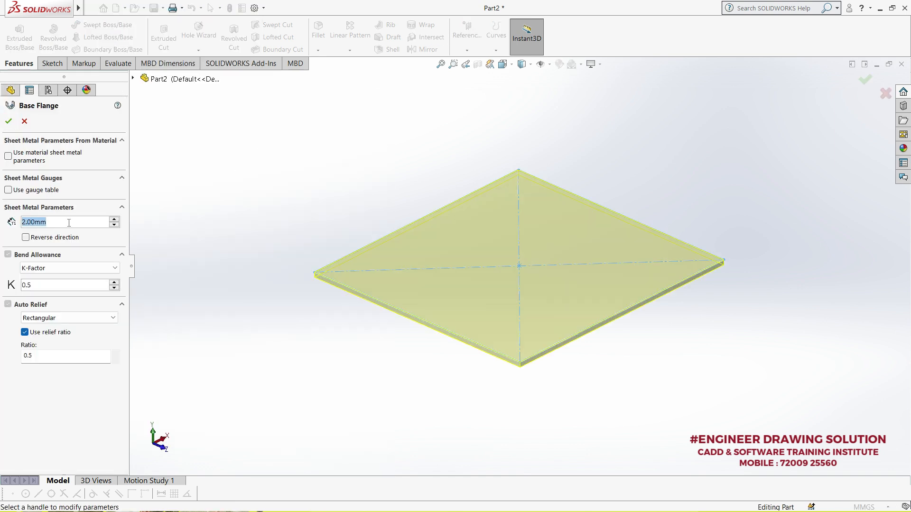
click(9, 121)
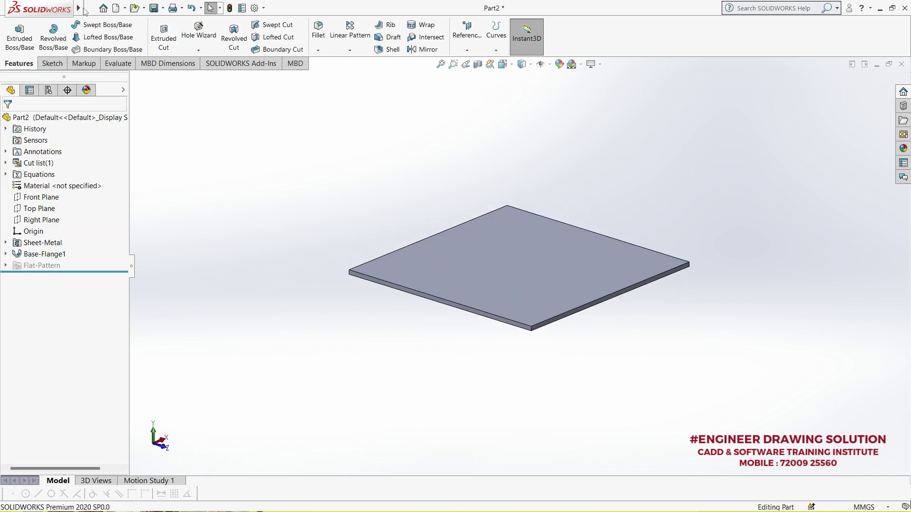
- Start an edge flange on one edge of the base plate, bending downward with a 20 mm flange length
mouse_move(84, 9)
click(151, 8)
mouse_move(204, 153)
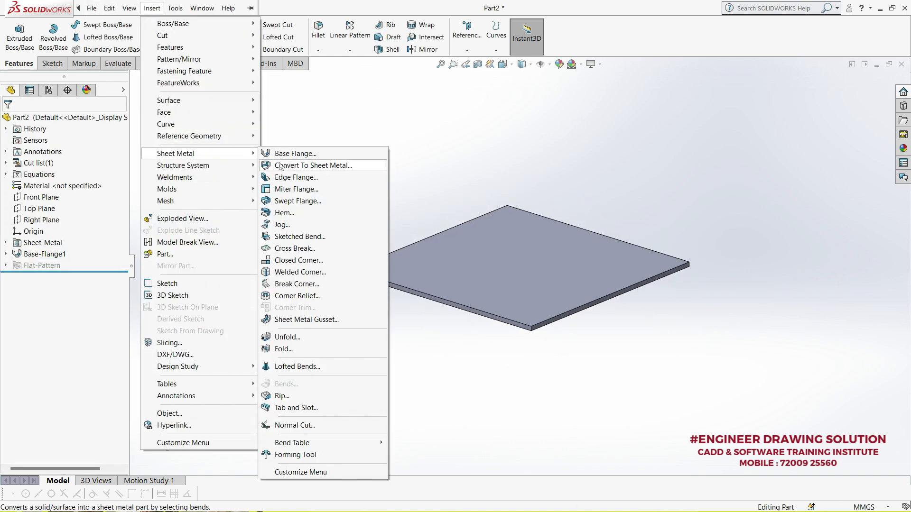
click(285, 177)
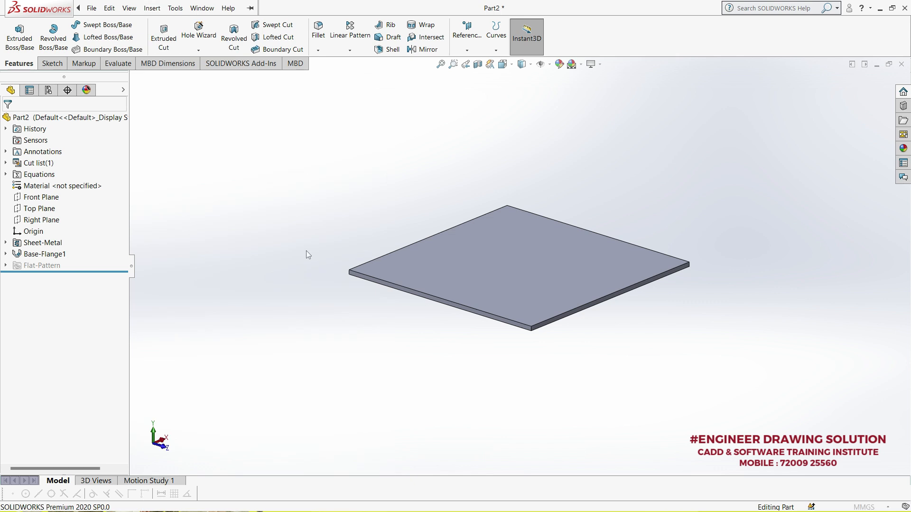
click(398, 296)
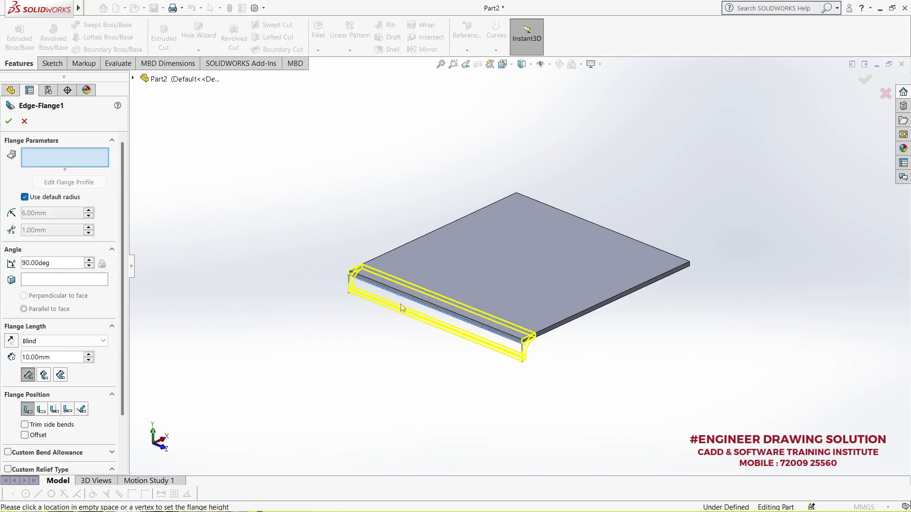
click(402, 348)
text(20)
key(Return)
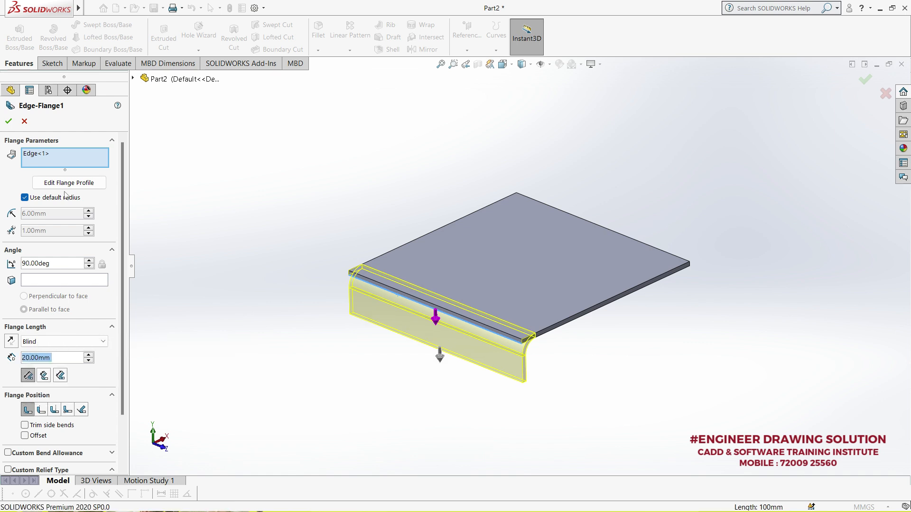
- Override the default bend radius of the edge flange with 3 mm
click(24, 197)
text(3)
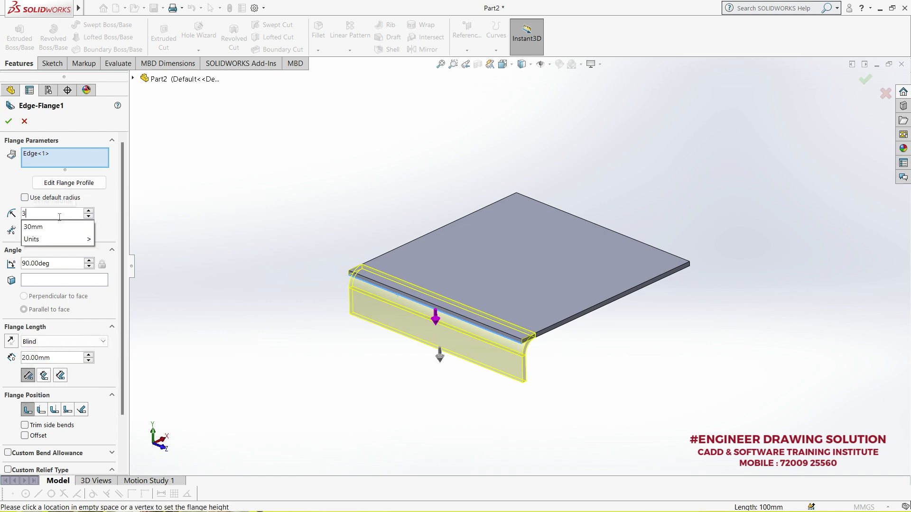
key(Return)
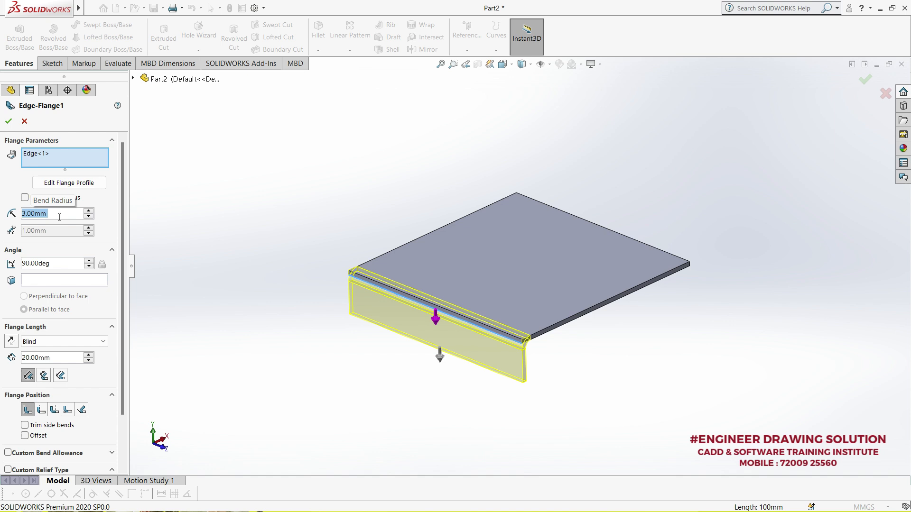
- Add the plate's three remaining edges to the edge flange and create the flanges on all four sides
click(575, 324)
middle_drag(582, 389, 478, 341)
click(506, 355)
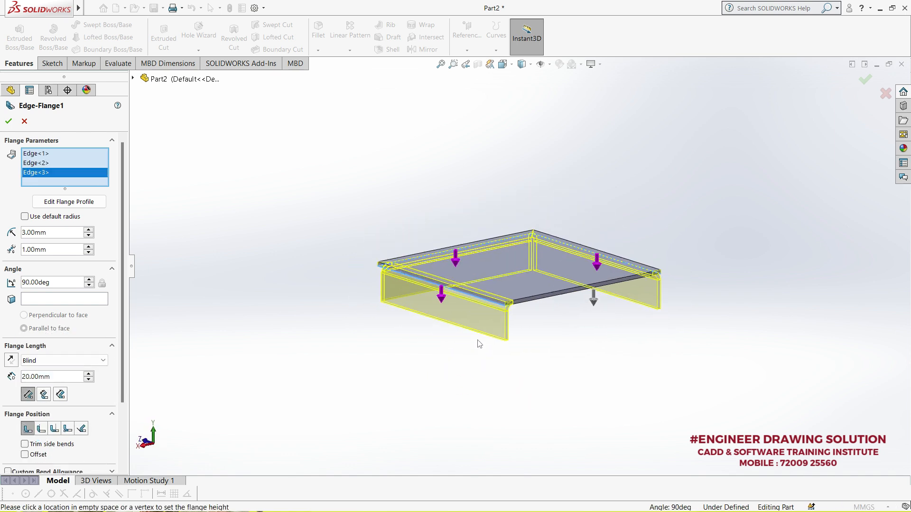
click(456, 288)
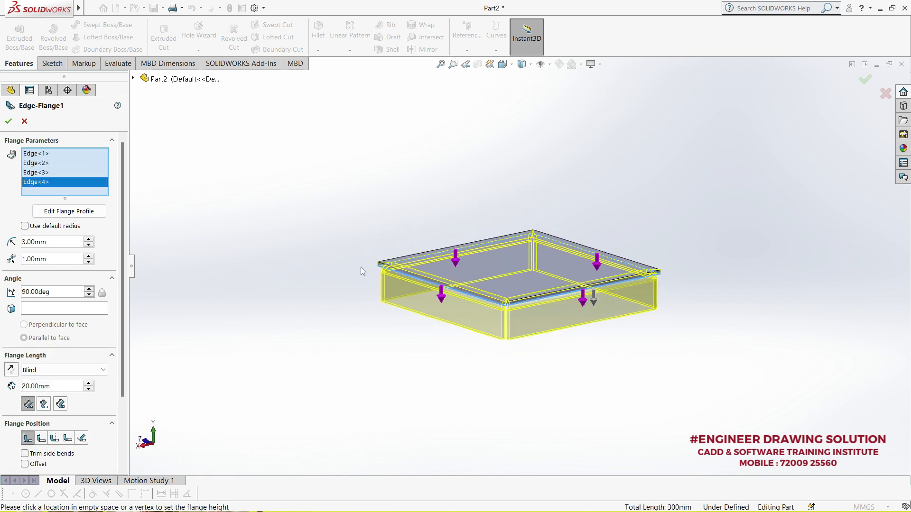
key(Return)
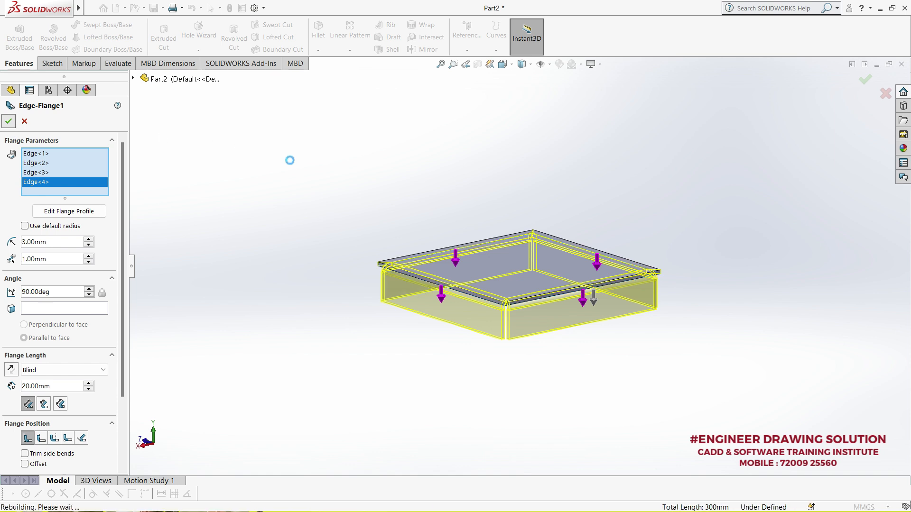
scroll(682, 256, down, 3)
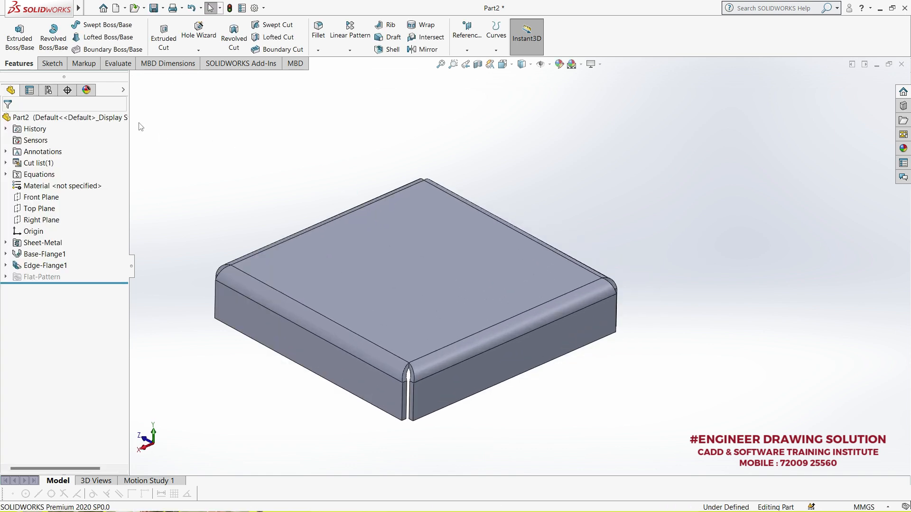
- Start an outward edge flange 20 mm long on the lower edge of one side flange
mouse_move(43, 8)
click(152, 8)
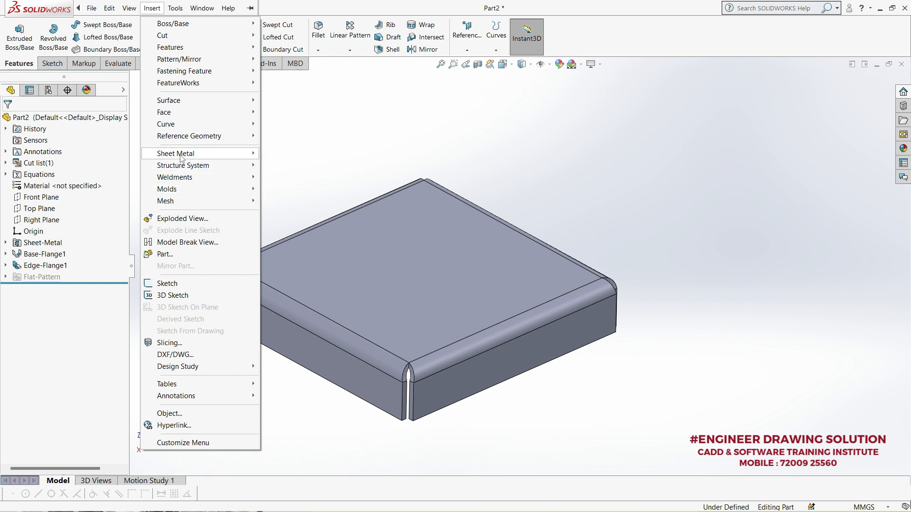
mouse_move(190, 153)
click(280, 180)
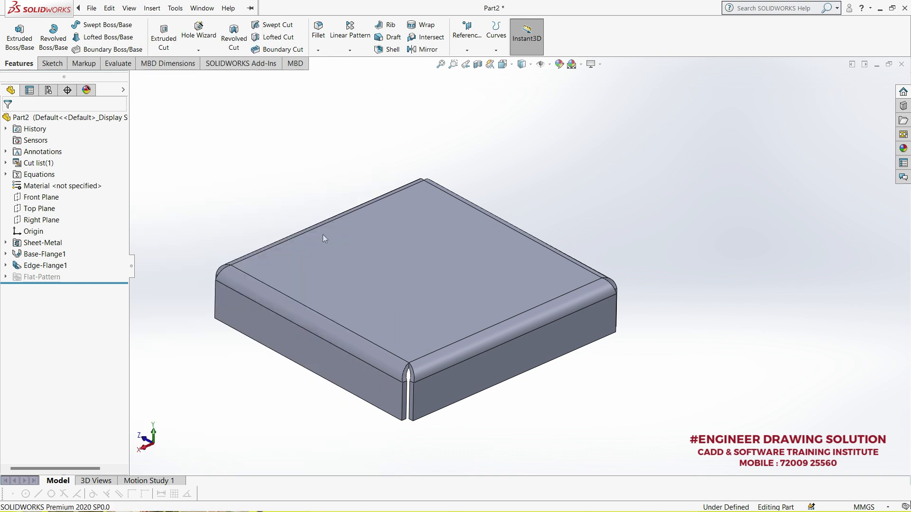
click(290, 359)
text(20)
key(Return)
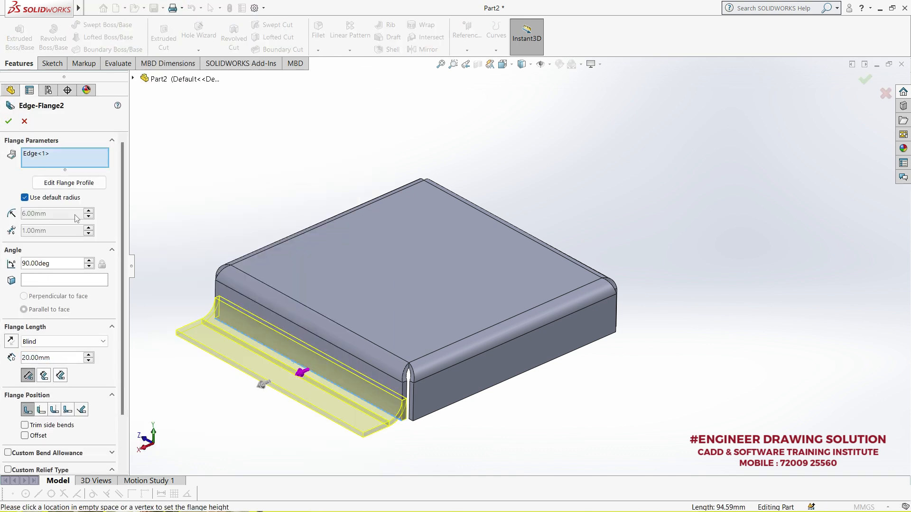
- Give the outward flange a custom 3 mm bend radius and a 25 mm flange length
text(3)
key(Return)
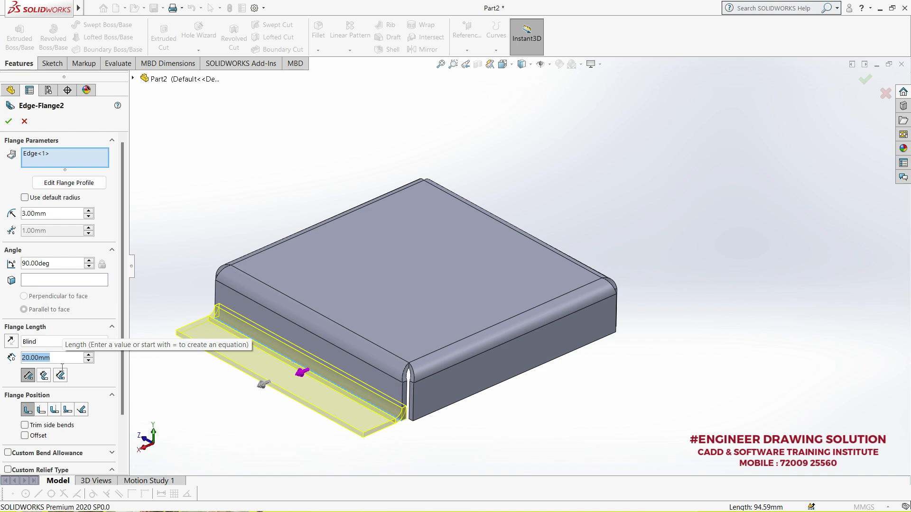
text(25)
key(Return)
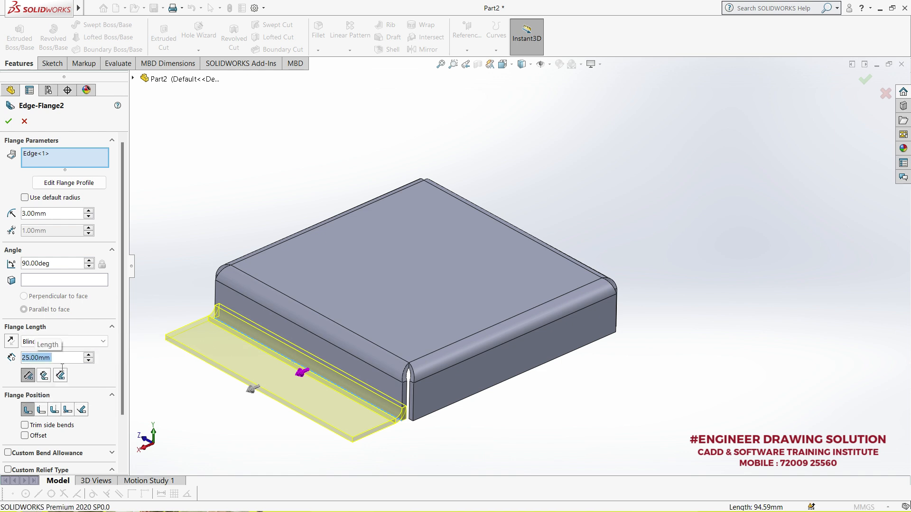
- Edit the flange profile, pulling both sides inward into a narrow tab about 39 mm and 34 mm from the part's outer edges
click(69, 183)
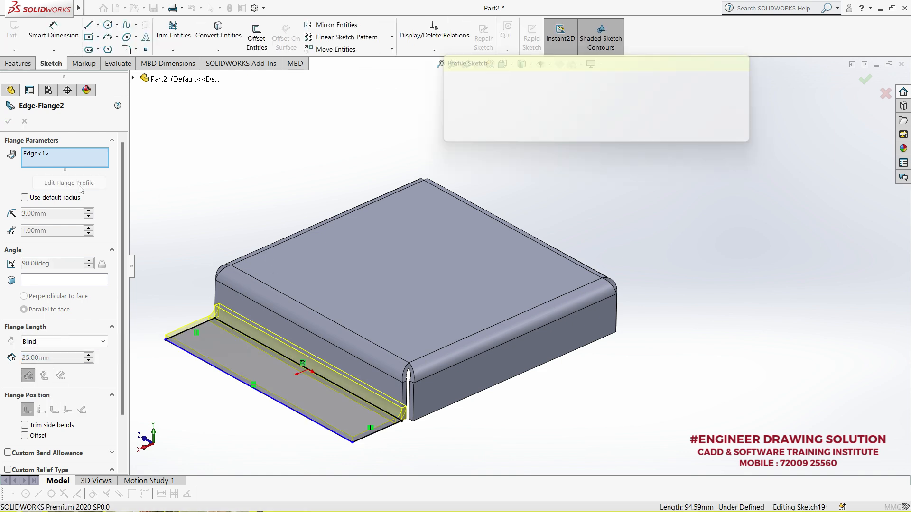
drag(186, 331, 258, 373)
drag(374, 434, 310, 398)
scroll(445, 298, up, 3)
middle_drag(446, 298, 478, 184)
scroll(416, 221, down, 3)
mouse_move(408, 197)
middle_down()
mouse_move(404, 166)
mouse_move(388, 150)
middle_up()
- Dimension one side of the tab profile 40 mm from the nearest outer edge of the part
click(54, 31)
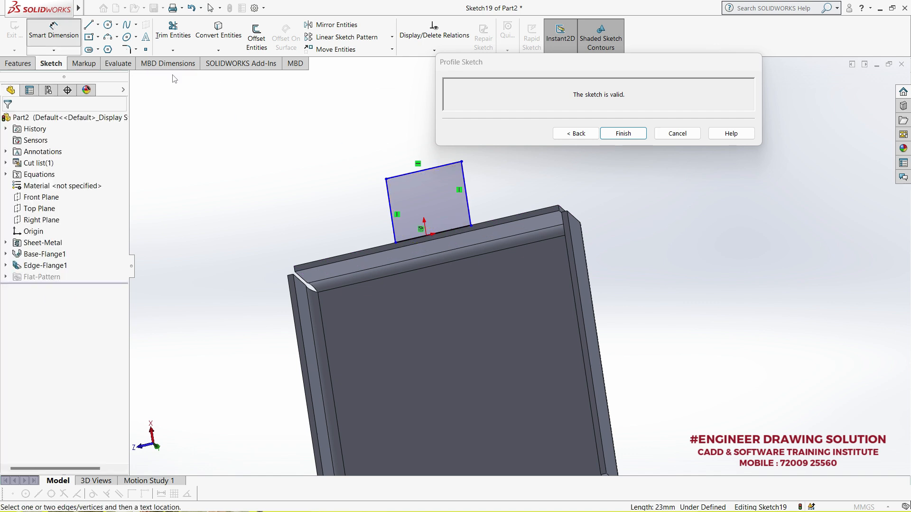
click(391, 198)
click(292, 288)
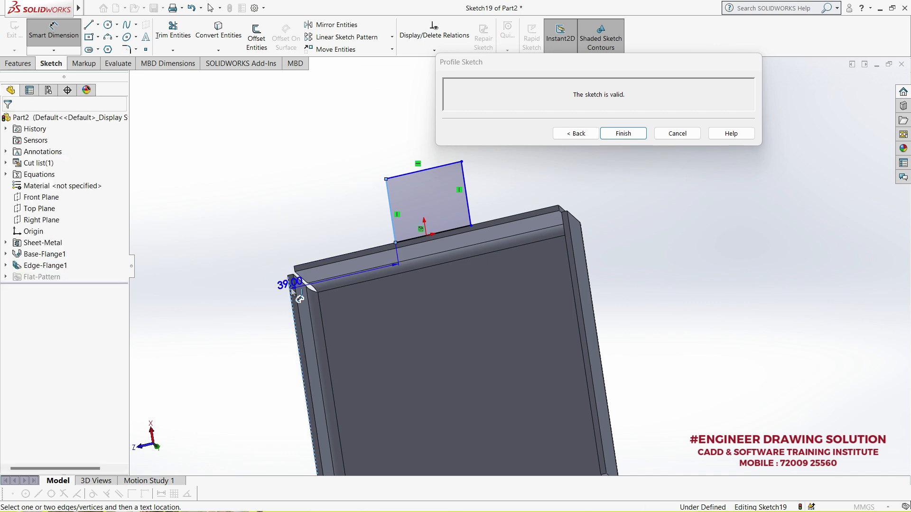
click(324, 213)
text(40)
key(Return)
middle_drag(403, 204, 422, 219)
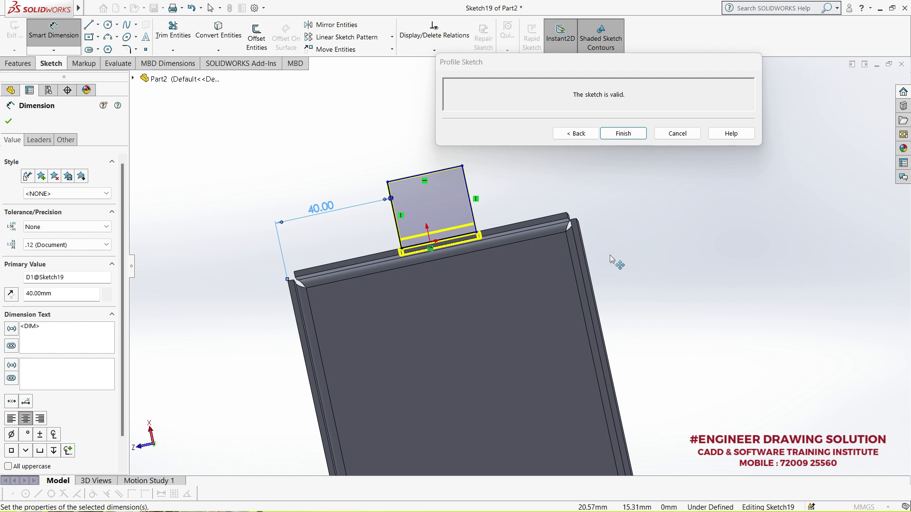
- Dimension the tab profile's opposite side 40 mm from the part's other outer edge
click(469, 190)
click(577, 230)
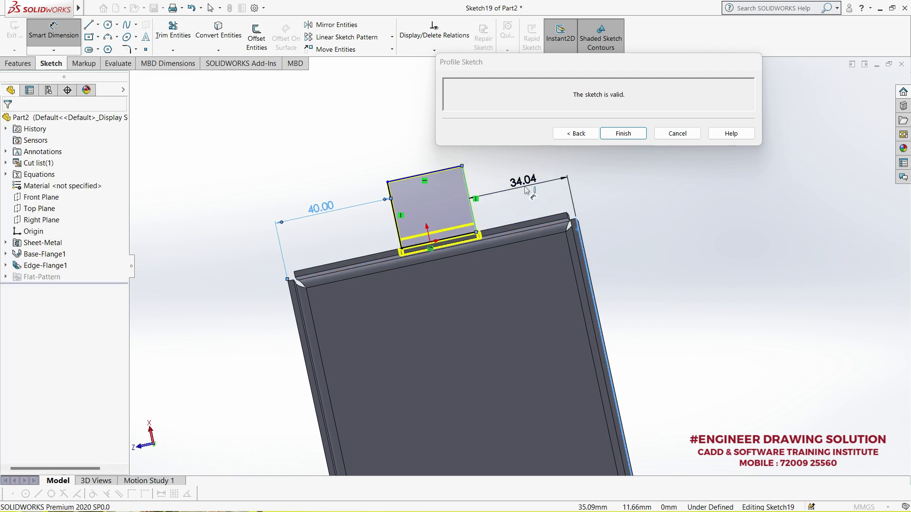
click(526, 190)
key(Return)
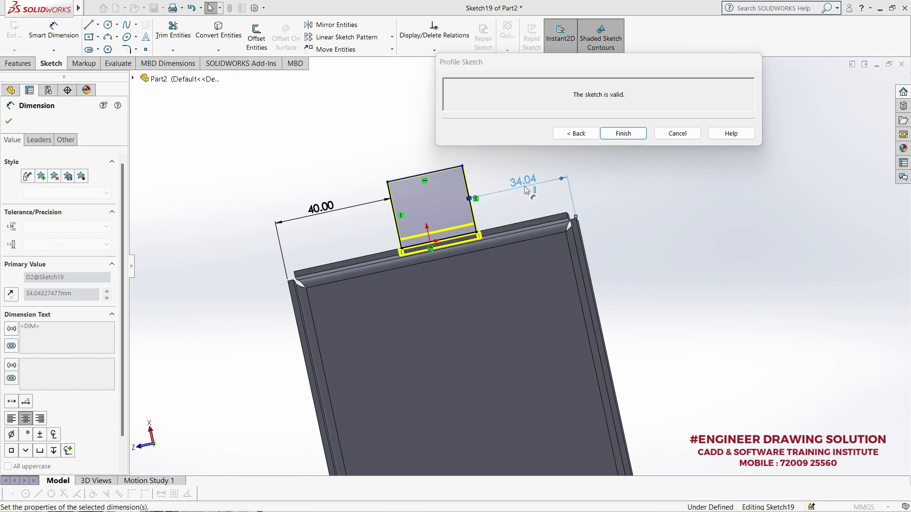
mouse_move(479, 180)
middle_down()
mouse_move(461, 433)
mouse_move(442, 280)
middle_up()
scroll(440, 273, down, 3)
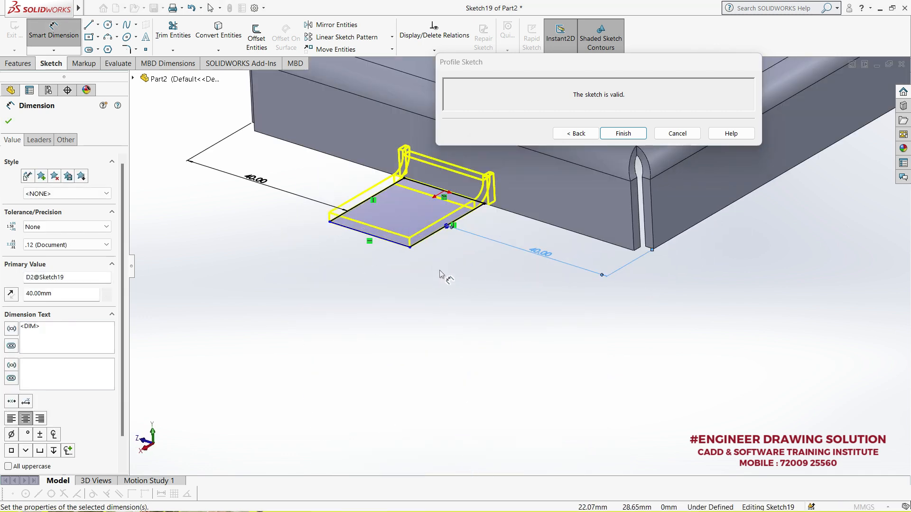
- Set the tab profile's length to 25 mm and finish the profile sketch to create the flange
click(430, 236)
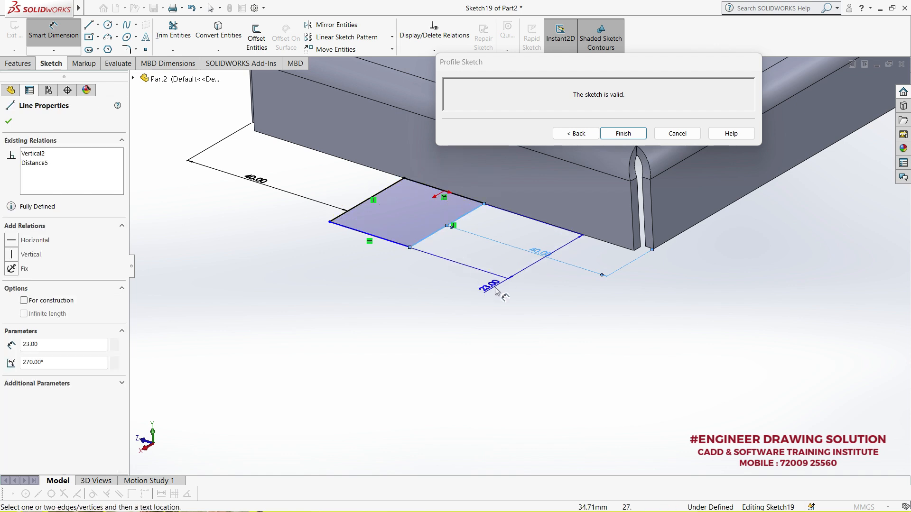
click(468, 255)
text(25)
key(Return)
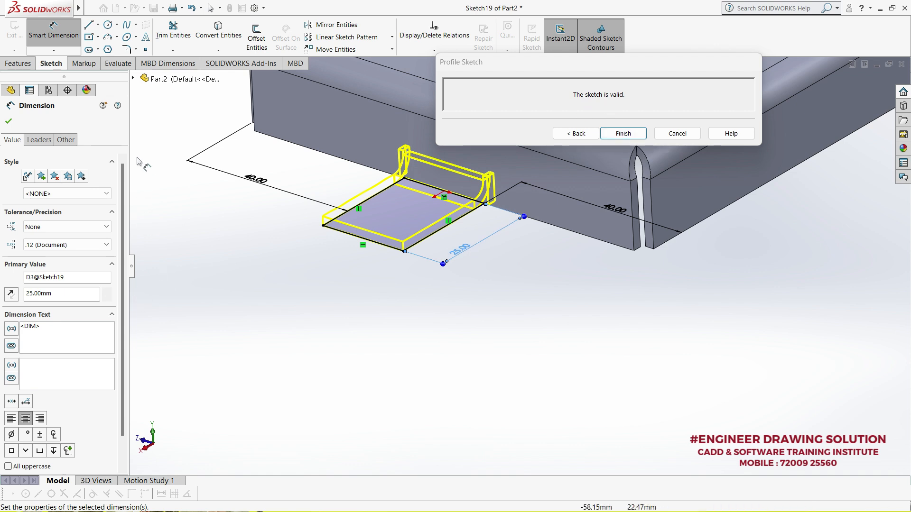
click(8, 122)
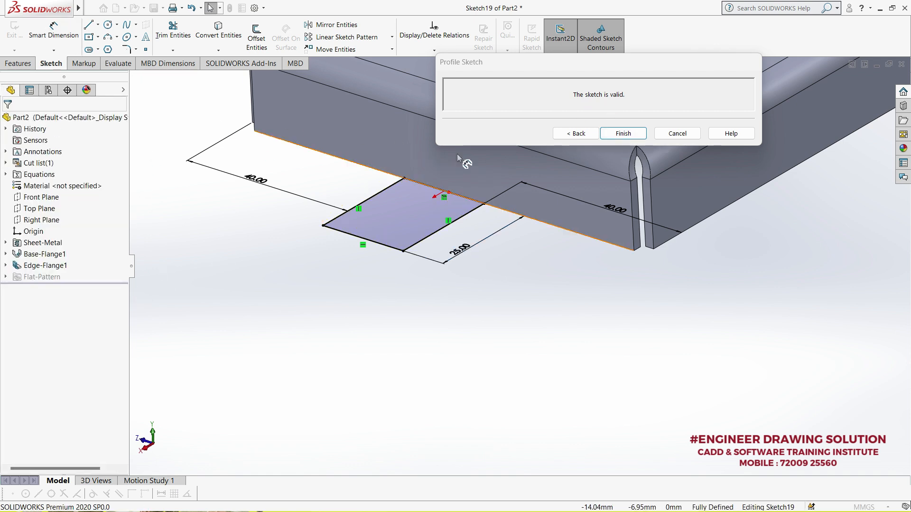
click(622, 134)
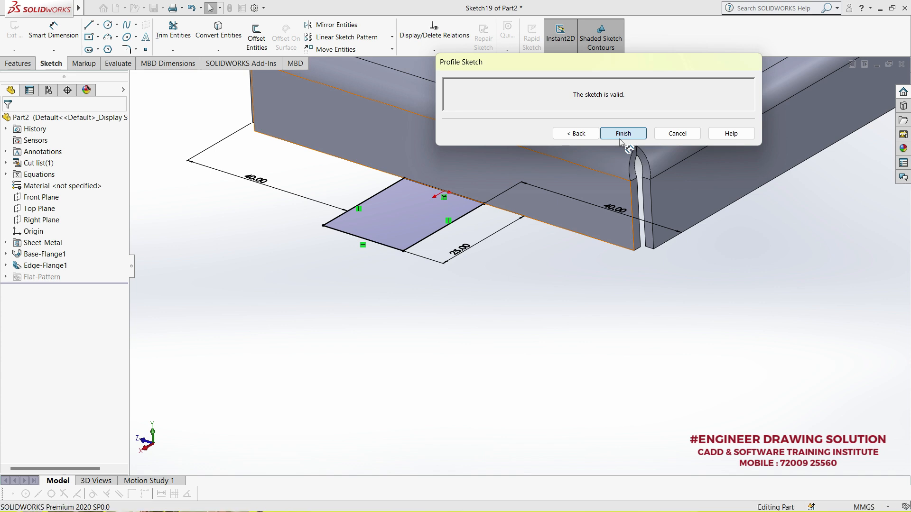
- Round the tab's two outer corners with a Break Corner of fillet type and 10 mm radius
scroll(424, 297, up, 3)
middle_drag(425, 297, 428, 326)
click(428, 325)
mouse_move(527, 254)
middle_down()
mouse_move(533, 224)
mouse_move(525, 265)
middle_up()
scroll(494, 241, down, 3)
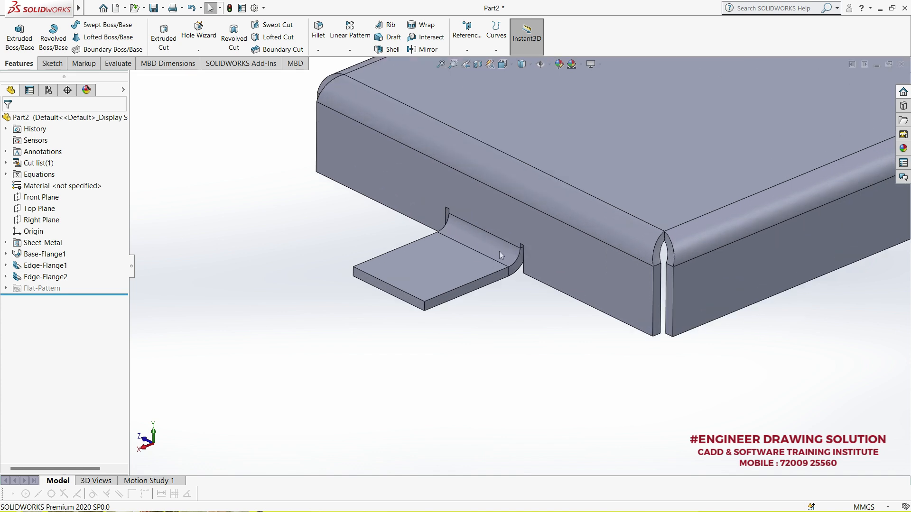
click(92, 8)
mouse_move(152, 6)
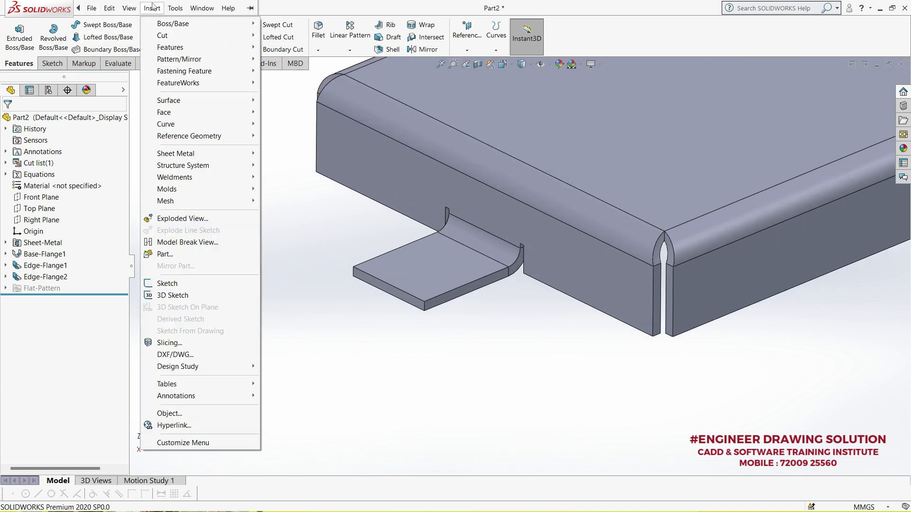
mouse_move(190, 154)
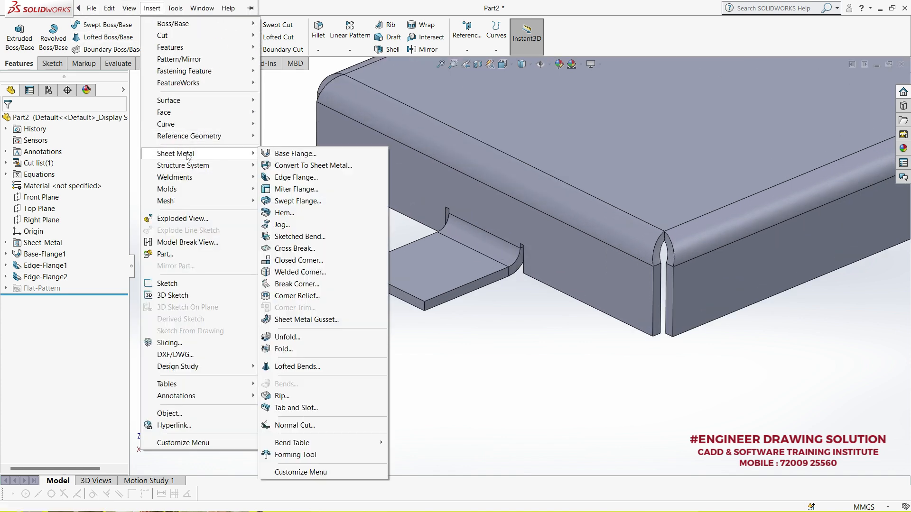
click(298, 284)
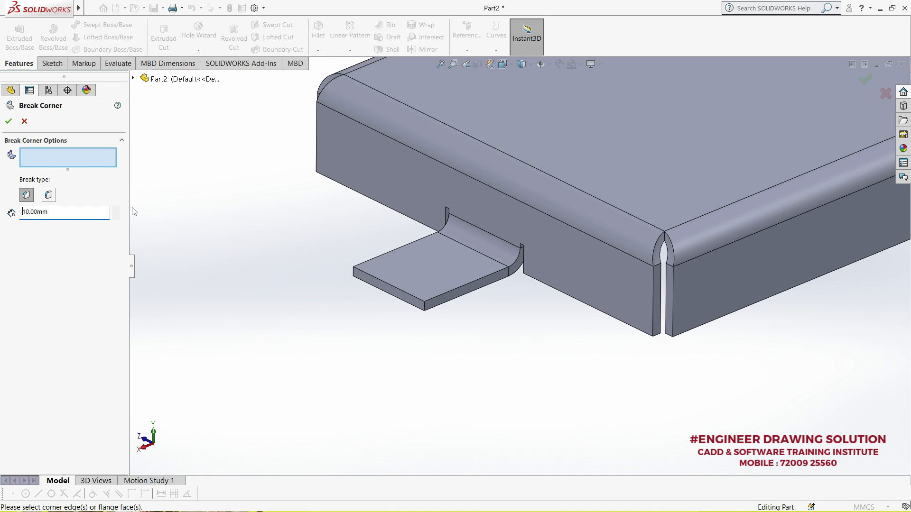
scroll(446, 306, down, 3)
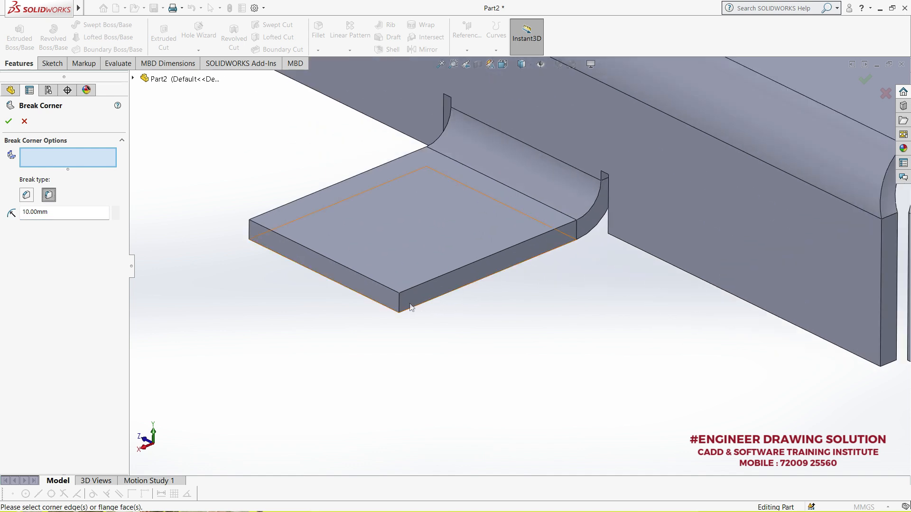
click(400, 304)
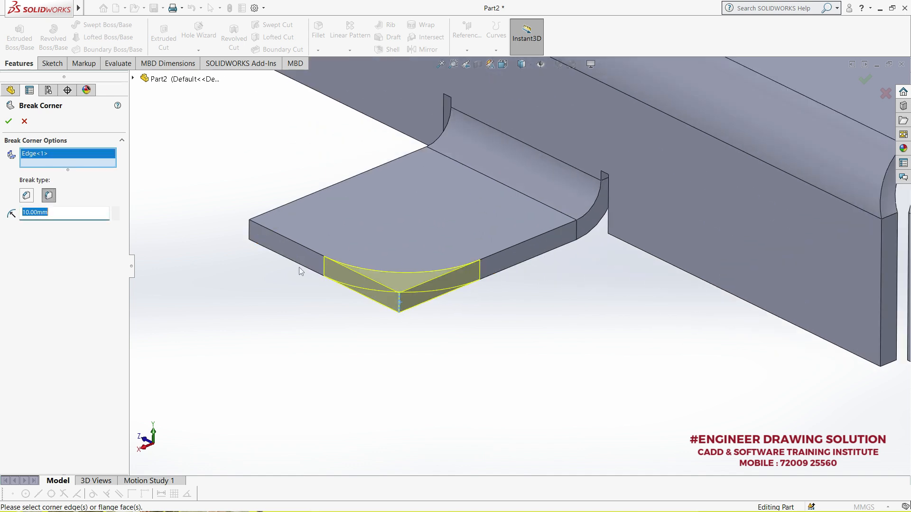
click(250, 231)
scroll(315, 328, up, 2)
click(8, 122)
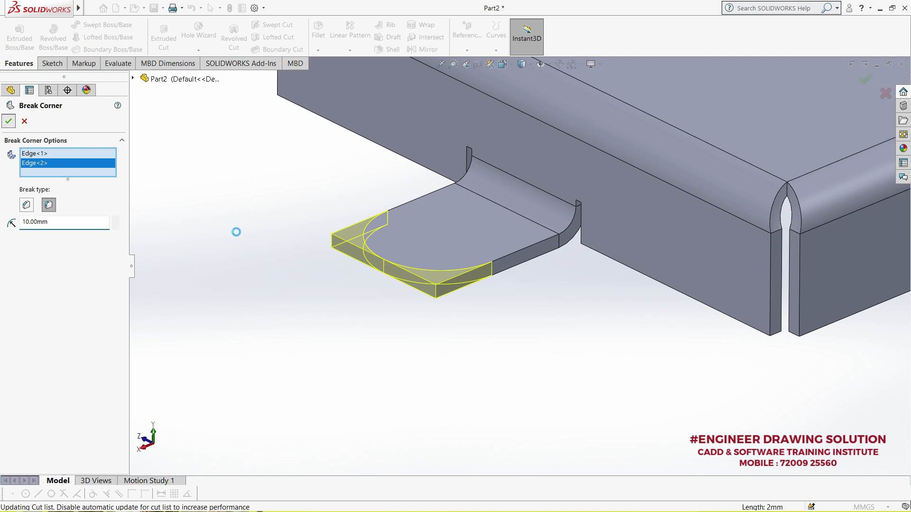
- Sketch a circle of about 4 mm radius on the tab's upper face, centred on its rounded end
key(f)
scroll(724, 235, down, 5)
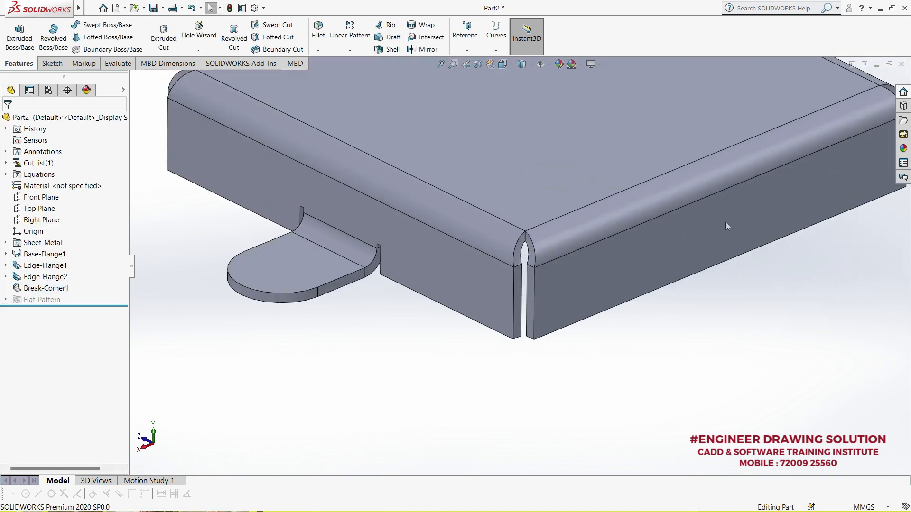
click(344, 260)
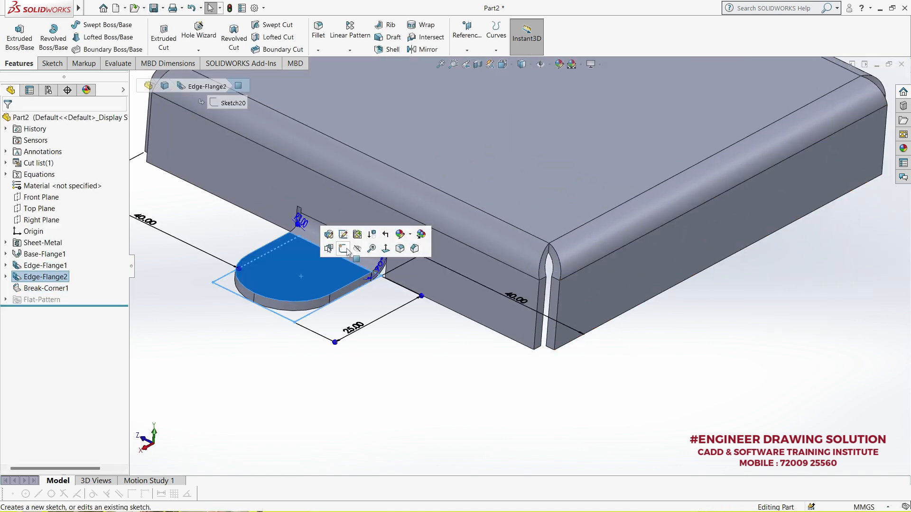
click(343, 248)
click(502, 64)
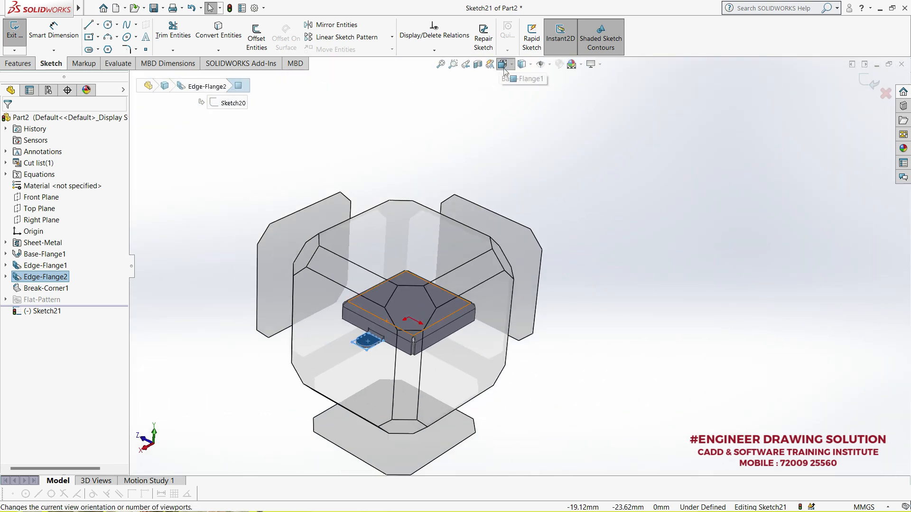
click(557, 119)
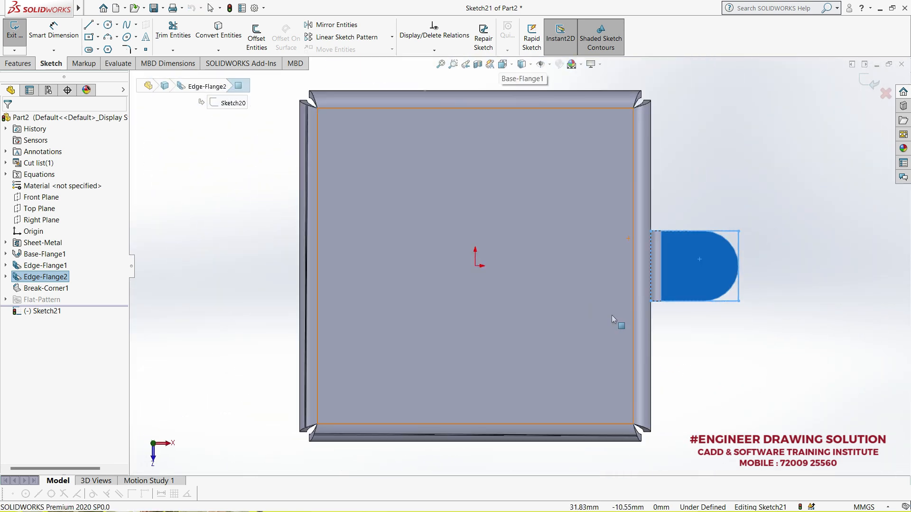
click(730, 378)
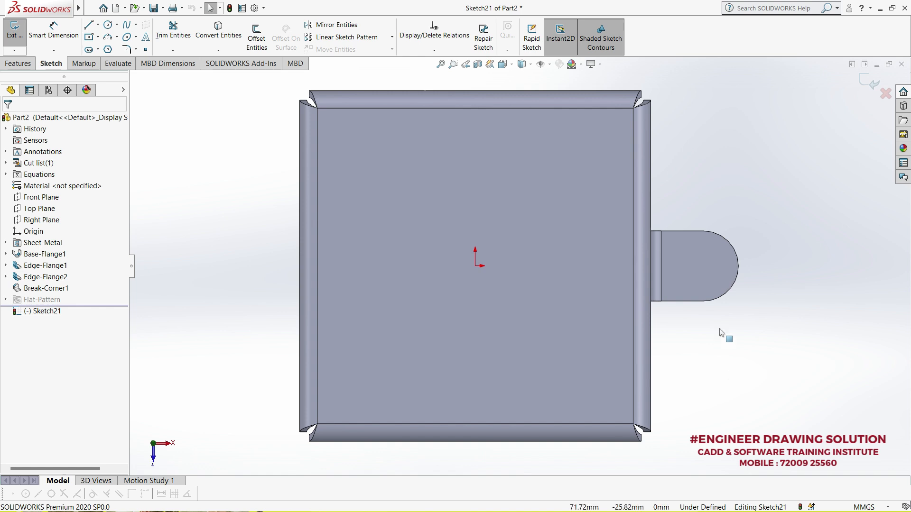
click(108, 26)
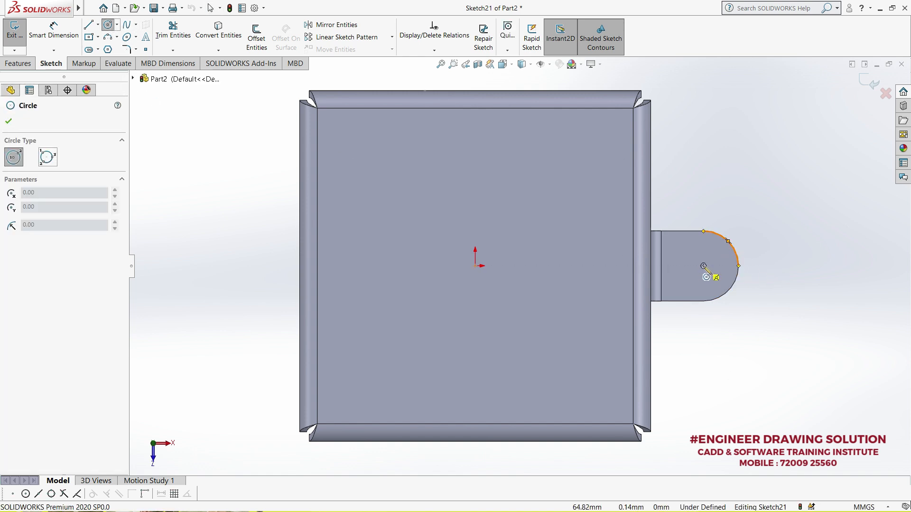
click(703, 267)
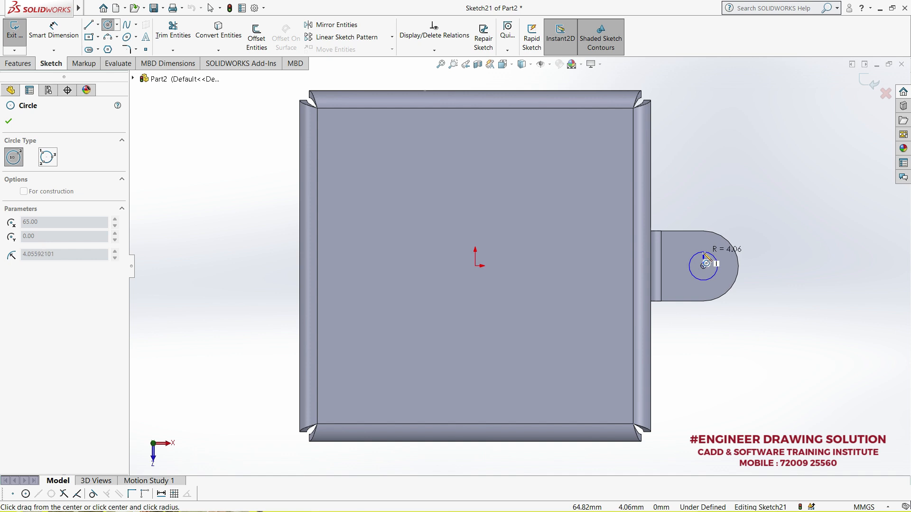
click(706, 257)
key(Escape)
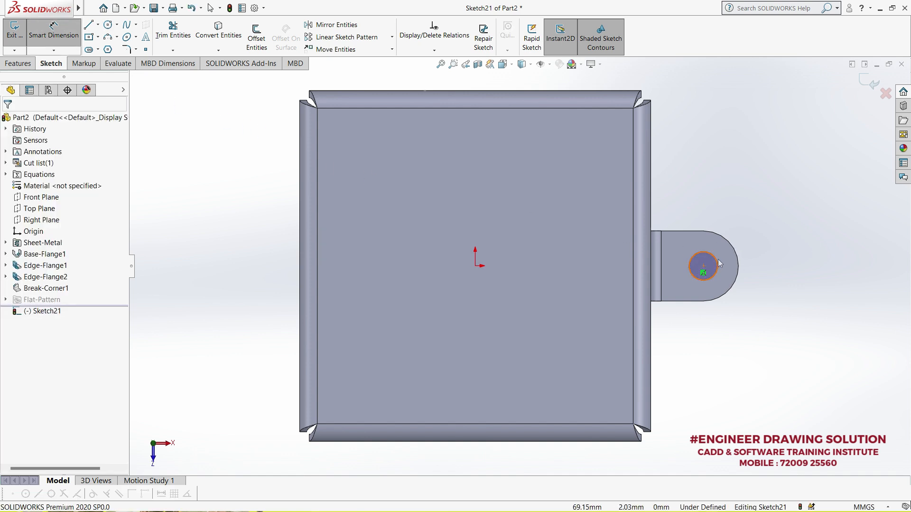
- Dimension the circle's diameter 10 mm and finish the sketch
click(713, 256)
click(764, 187)
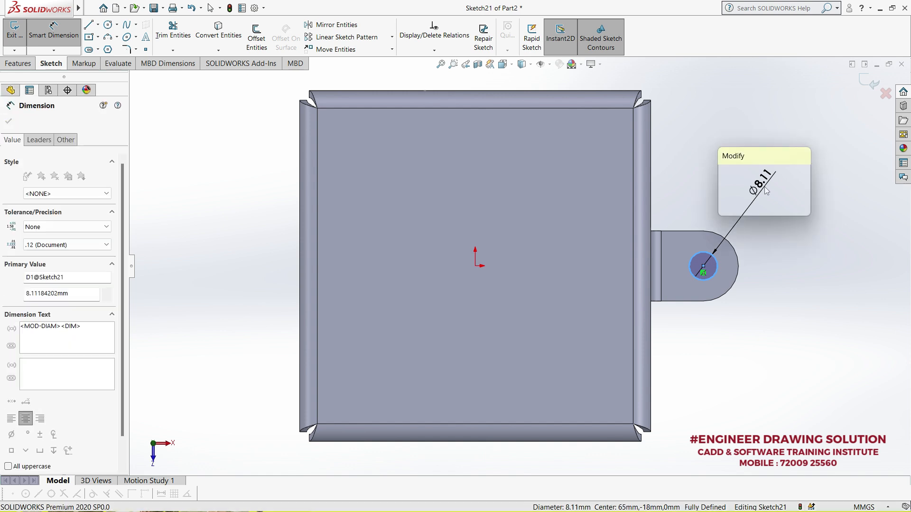
text(10)
key(Return)
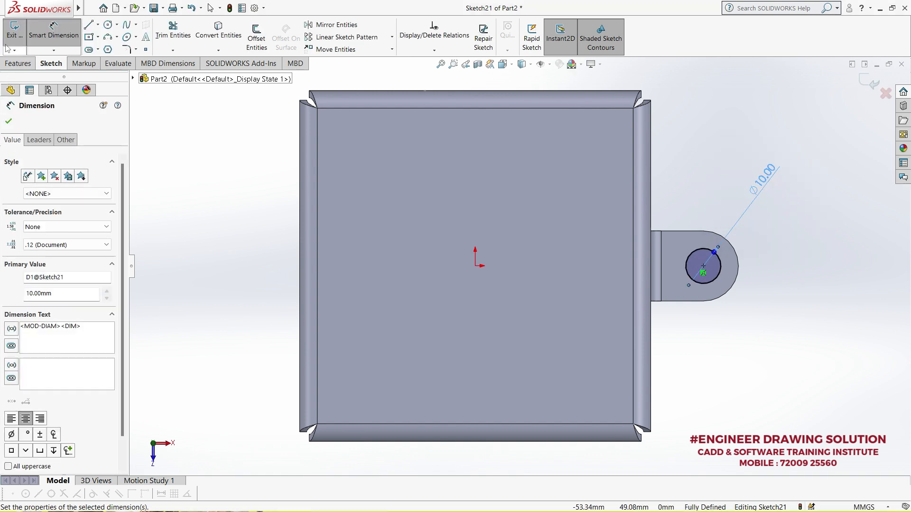
key(ctrl+b)
- Cut the hole through the tab with a 10 mm blind Extruded Cut of the circle sketch
mouse_move(456, 316)
middle_down()
mouse_move(461, 141)
mouse_move(421, 126)
mouse_move(433, 178)
mouse_move(356, 198)
middle_up()
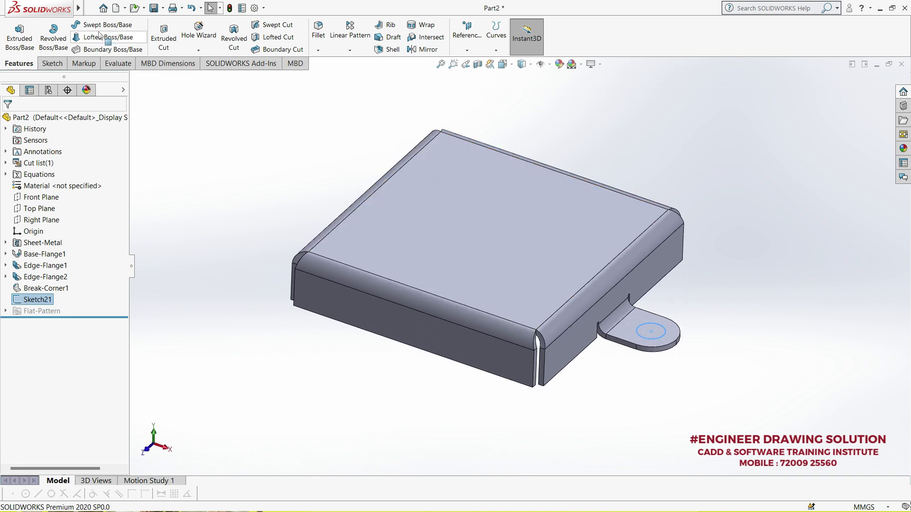
click(153, 8)
mouse_move(164, 35)
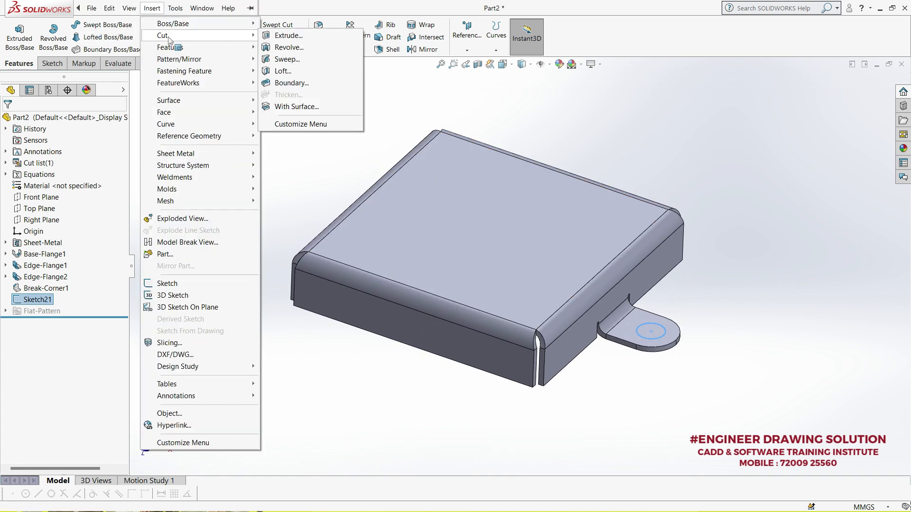
click(293, 42)
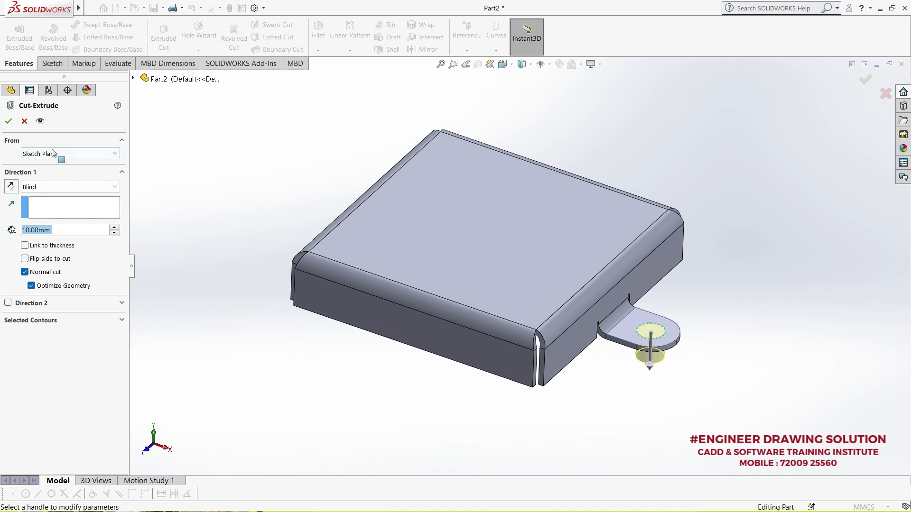
click(8, 122)
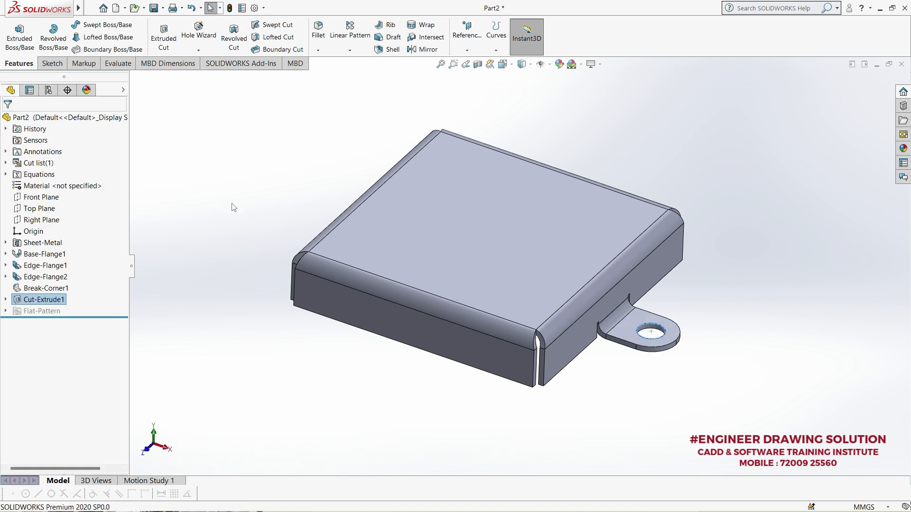
- Try to mirror only the tab's edge flange about the Right Plane, and undo the mirror
middle_drag(200, 200, 260, 214)
key(ctrl+7)
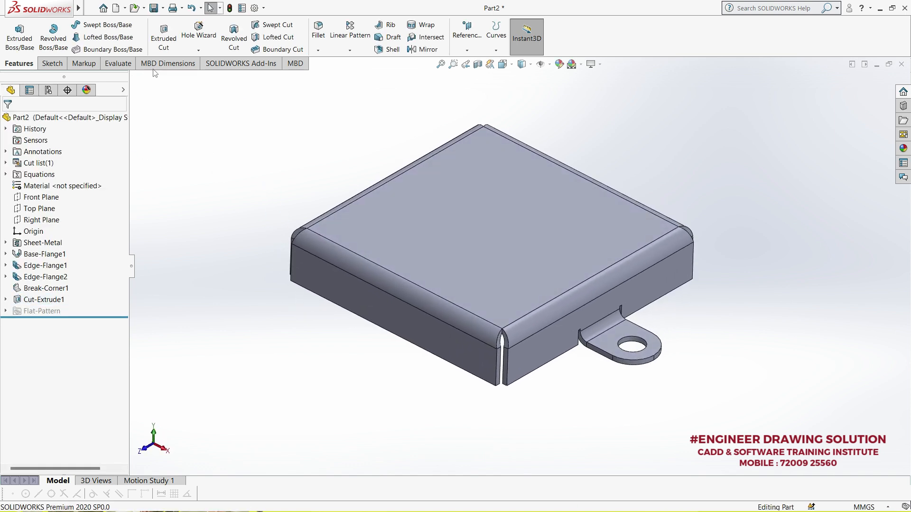
mouse_move(80, 14)
click(130, 8)
mouse_move(152, 8)
mouse_move(190, 59)
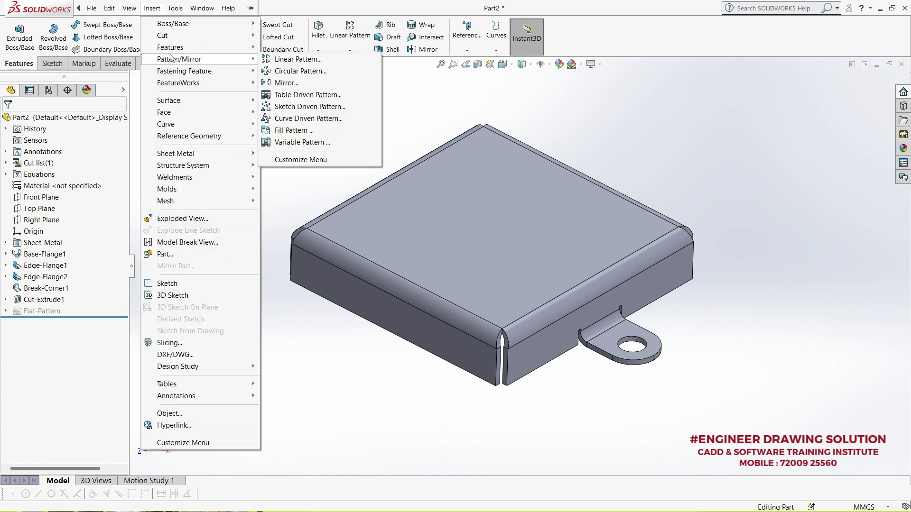
click(287, 83)
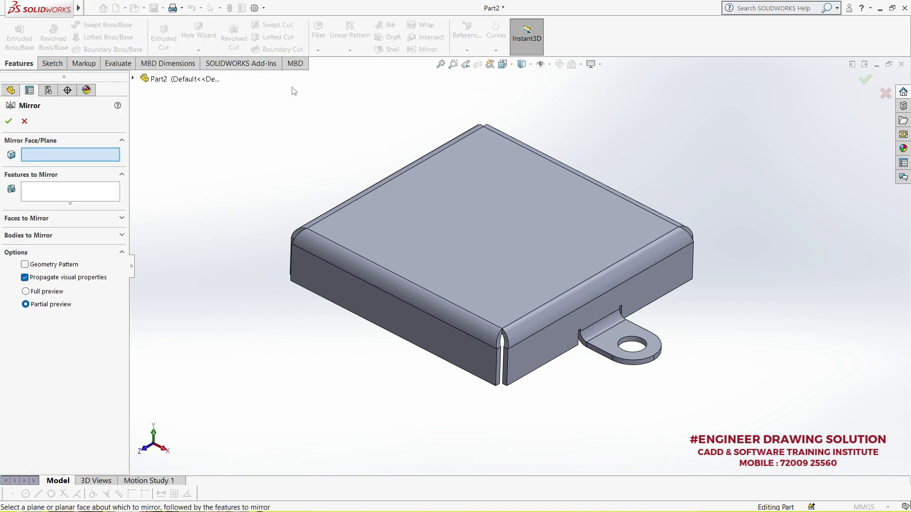
click(133, 79)
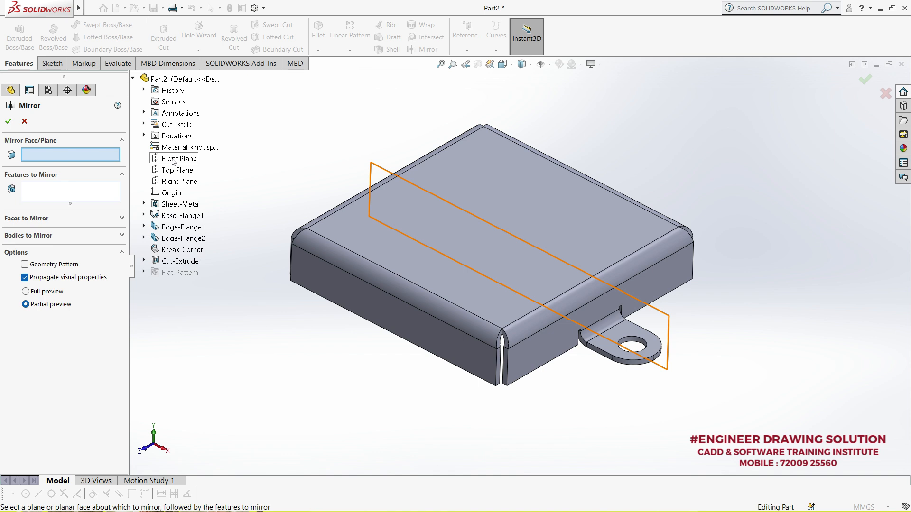
click(175, 182)
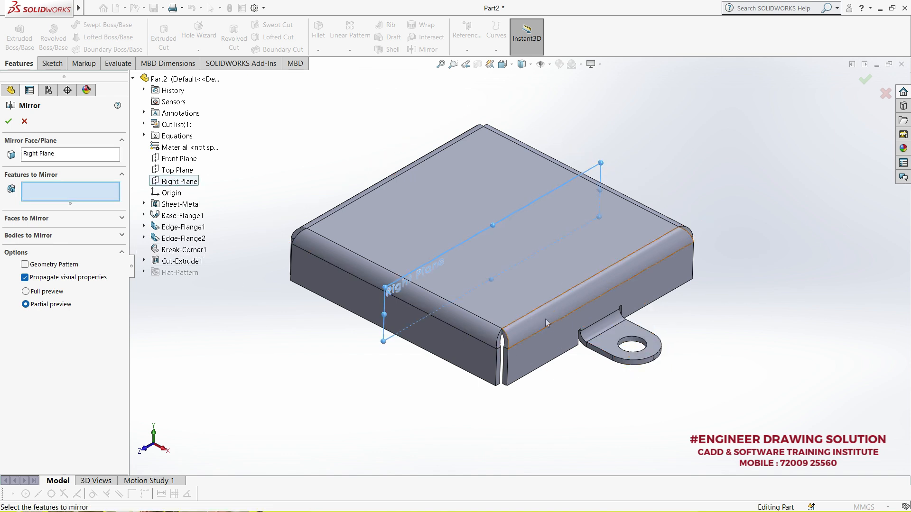
click(605, 341)
middle_drag(391, 198, 420, 204)
click(10, 122)
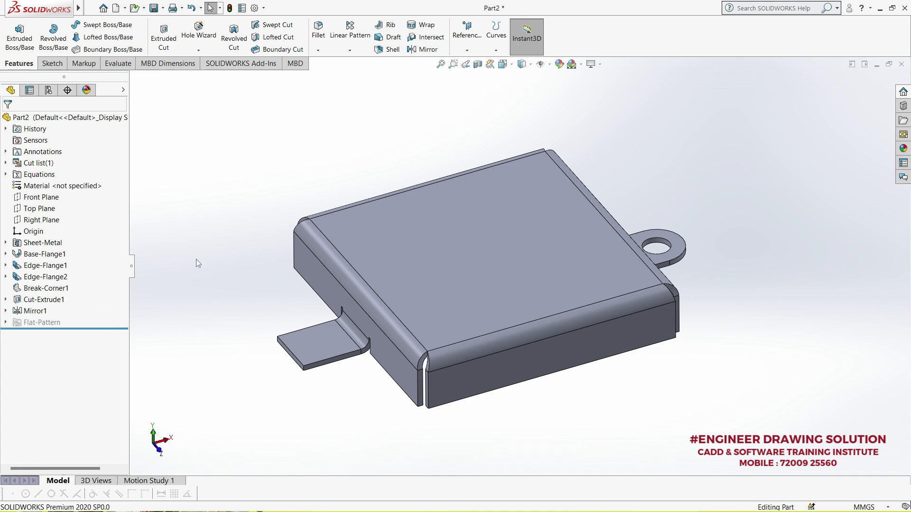
key(ctrl+z)
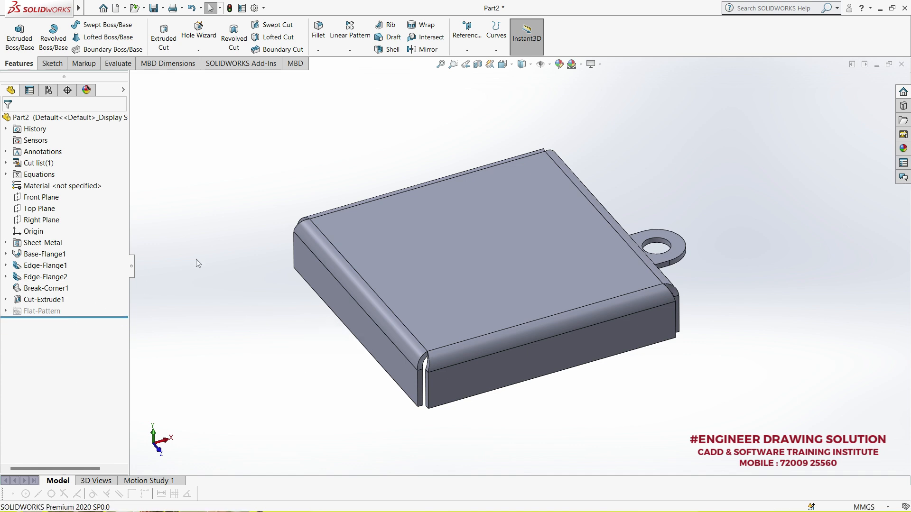
- Start a Mirror with the tab's hole cut, break corner and edge flange preselected as the features to mirror
click(177, 8)
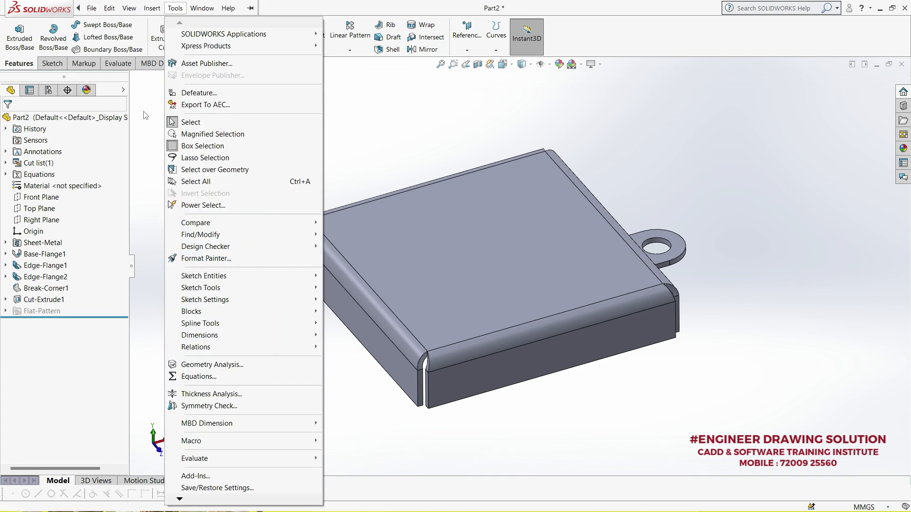
click(44, 300)
ctrl+click(33, 290)
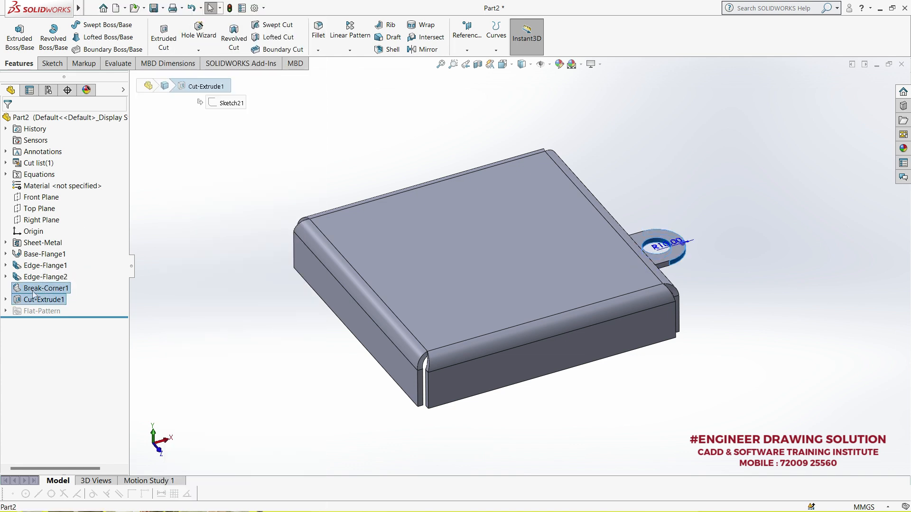
ctrl+click(26, 278)
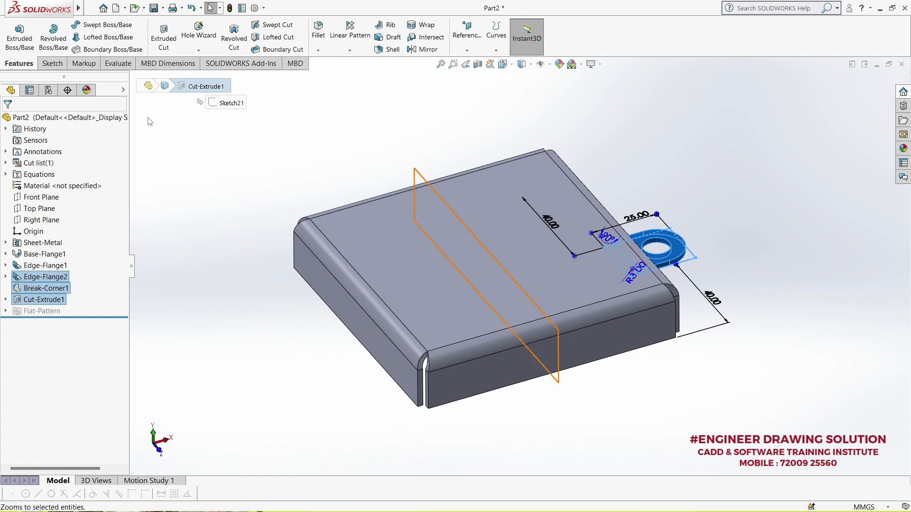
click(418, 49)
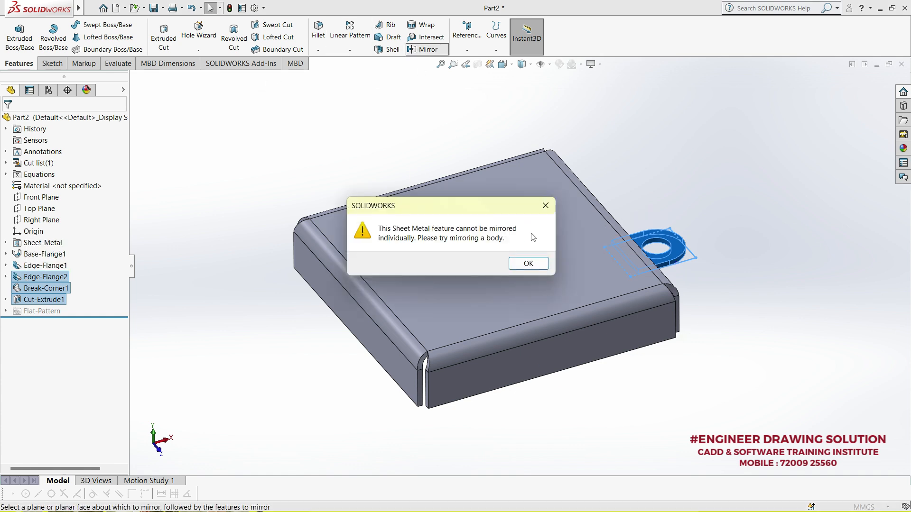
click(529, 264)
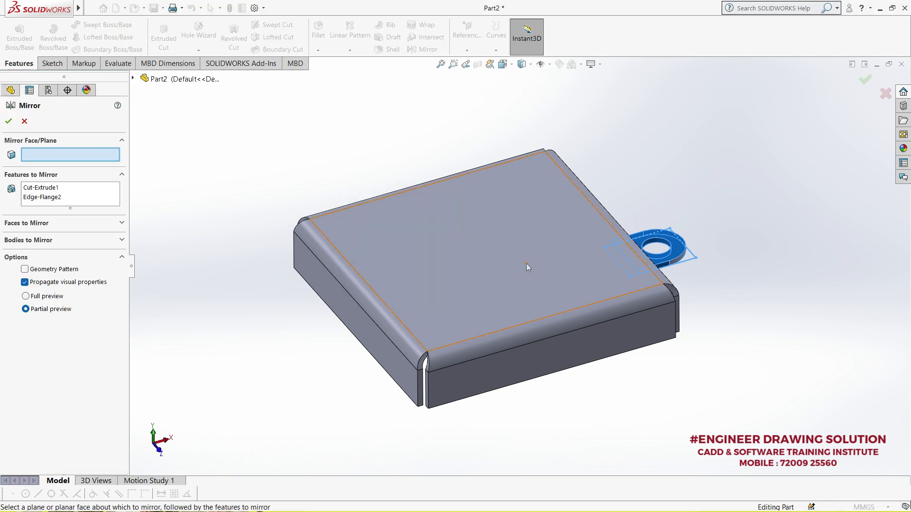
- Mirror the tab's edge flange and hole cut to the opposite side about the Right Plane
click(134, 78)
click(180, 159)
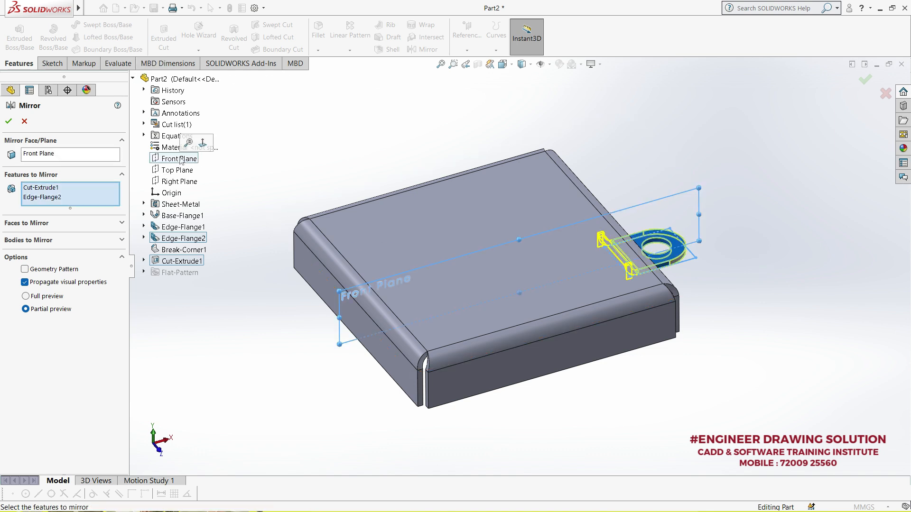
click(37, 157)
right_click(45, 153)
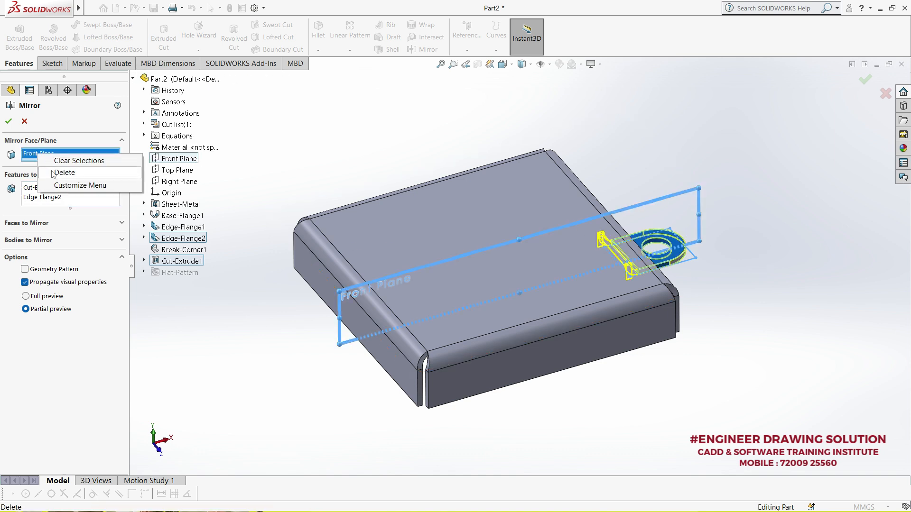
click(76, 159)
click(181, 183)
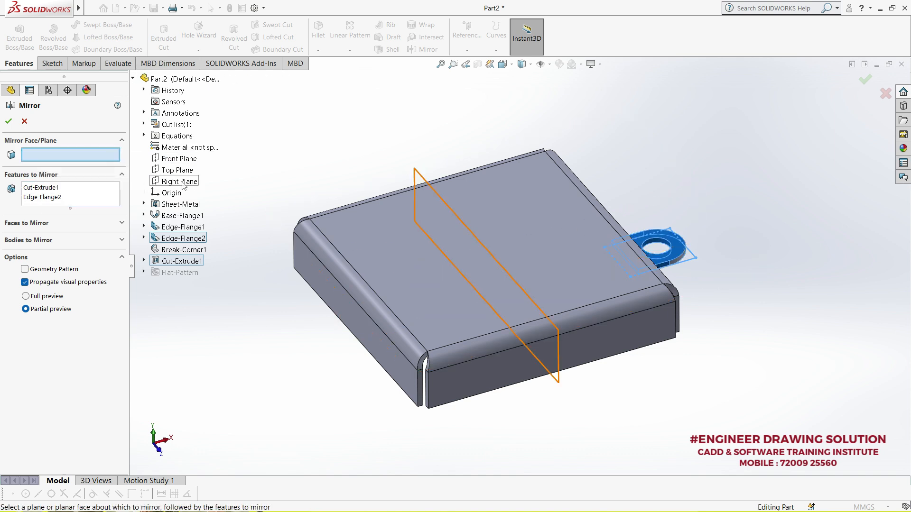
click(8, 120)
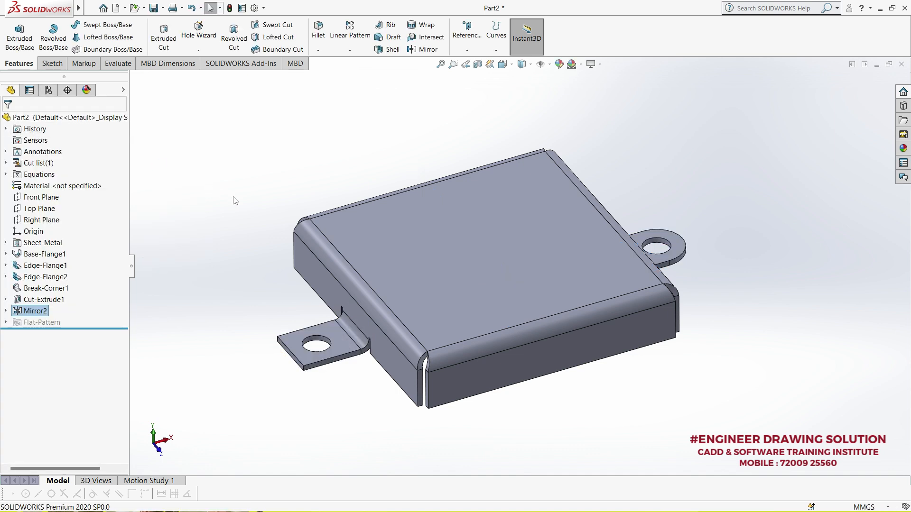
- Round both outer corners of the mirrored tab with a 10 mm Break Corner
middle_drag(275, 221, 334, 302)
scroll(337, 379, down, 3)
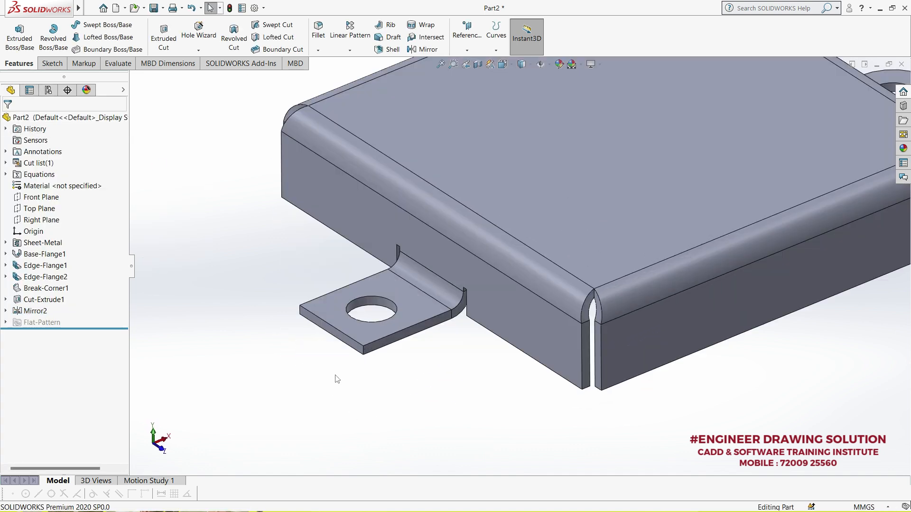
click(175, 8)
mouse_move(152, 8)
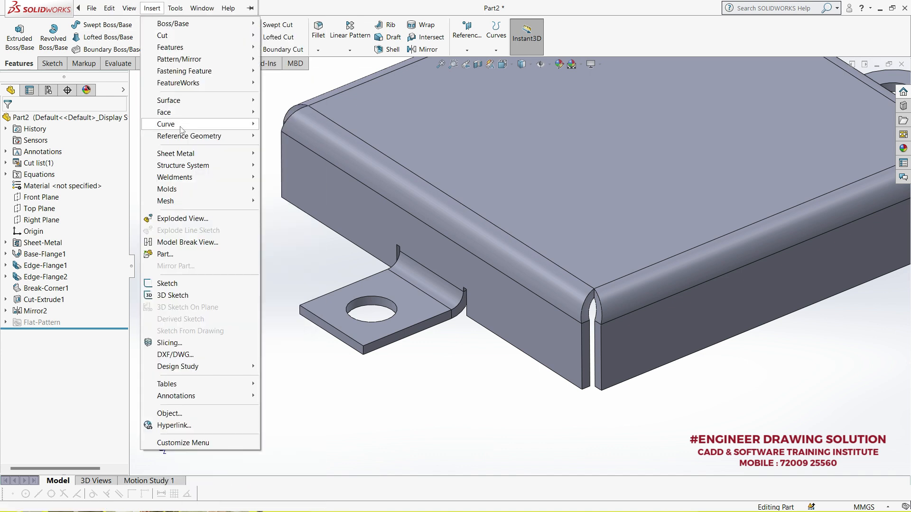
mouse_move(199, 153)
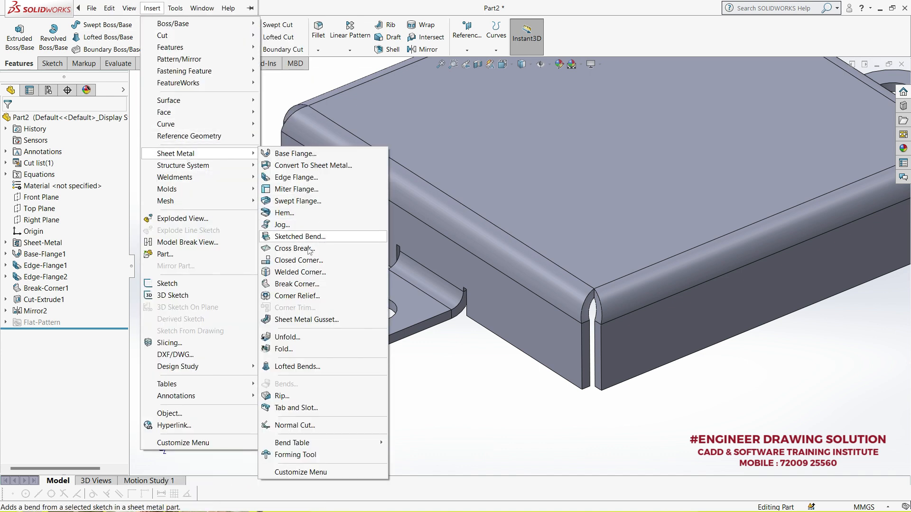
click(291, 284)
scroll(349, 368, down, 3)
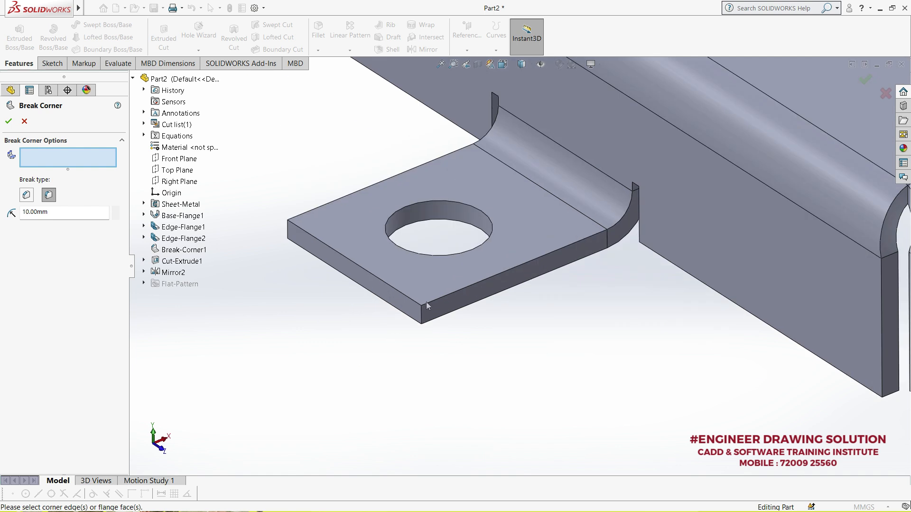
click(422, 312)
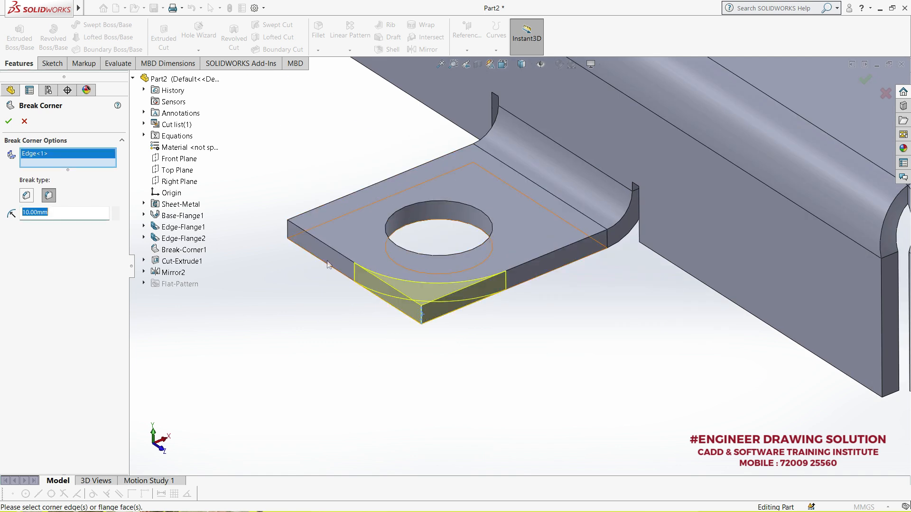
click(288, 229)
click(8, 121)
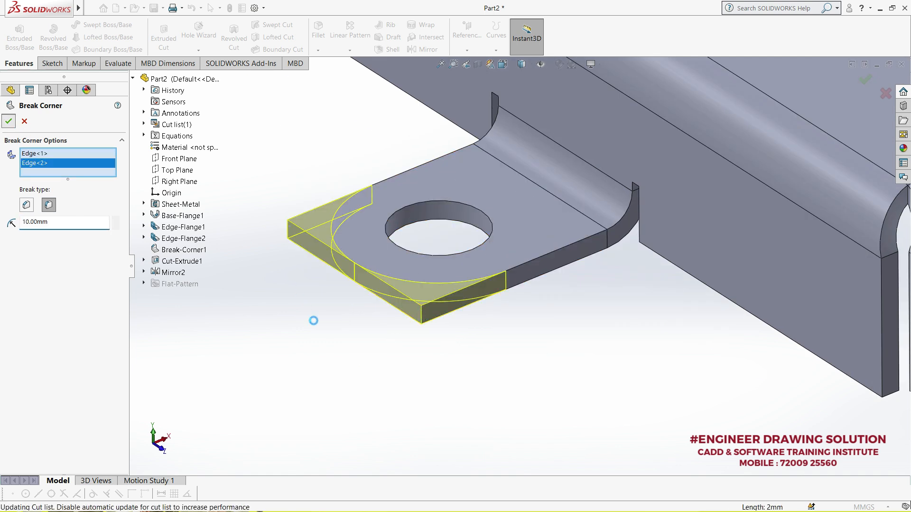
- Start an Edge Flange about 23 mm long, projecting outward from the lower edge of the front side wall
scroll(304, 341, up, 5)
middle_drag(761, 239, 678, 276)
middle_drag(705, 169, 718, 193)
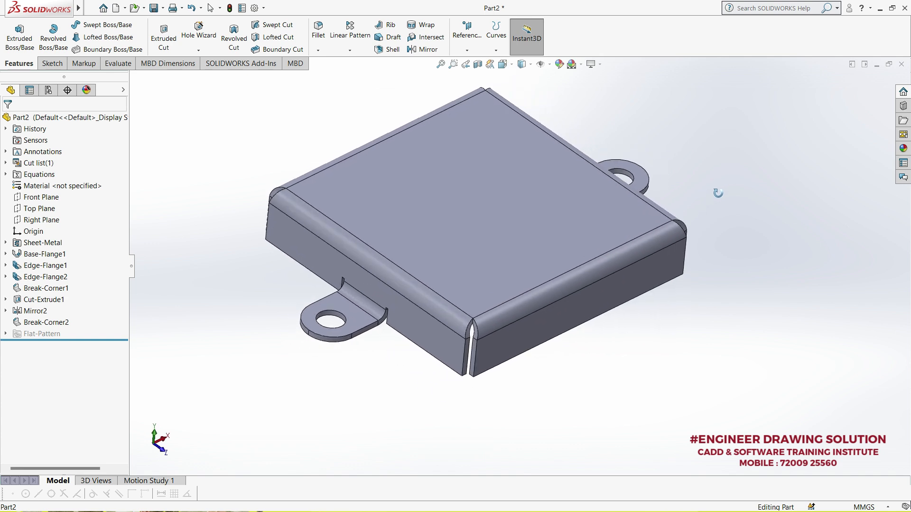
click(152, 8)
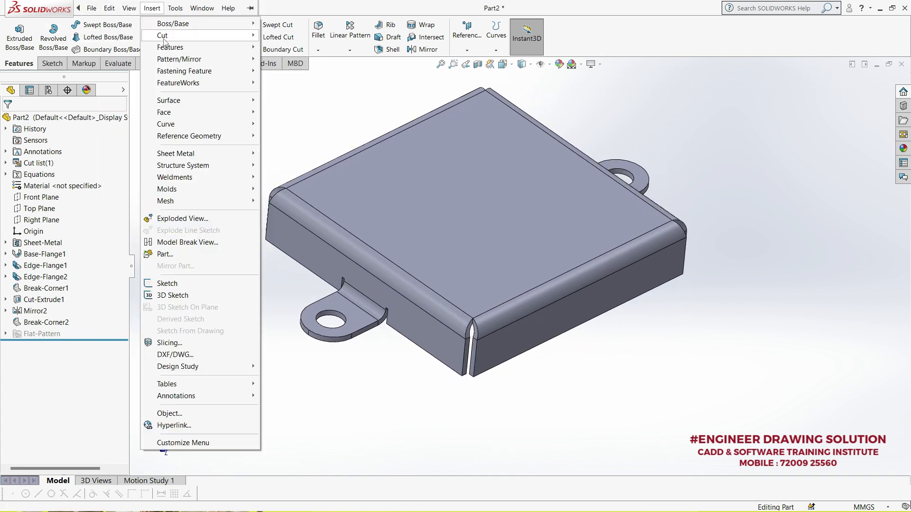
mouse_move(169, 61)
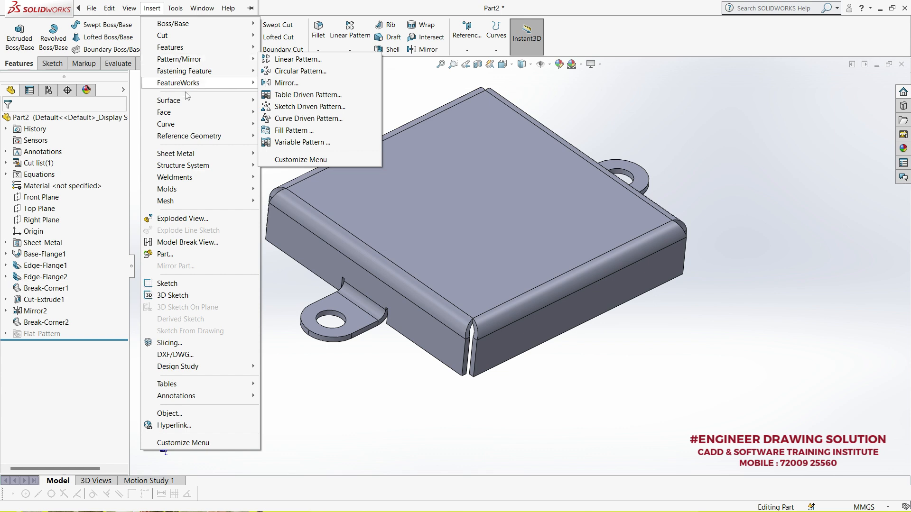
mouse_move(180, 155)
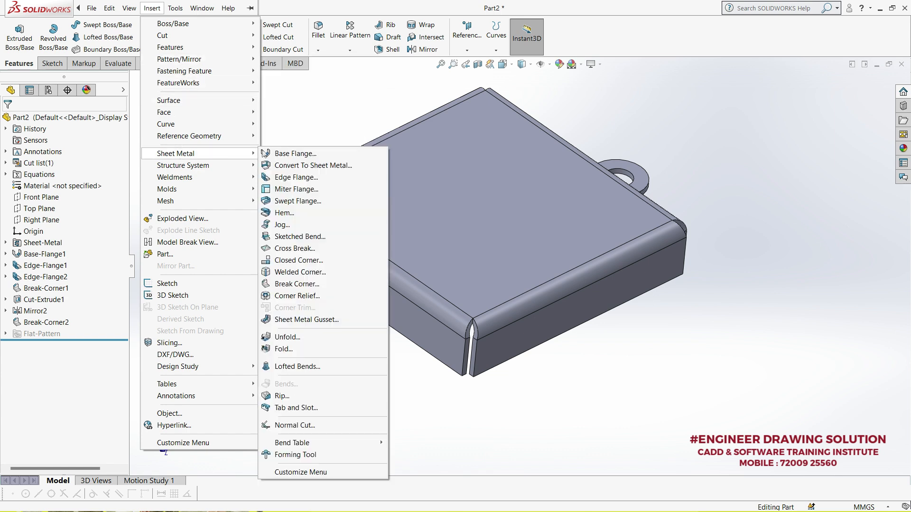
click(297, 178)
click(576, 325)
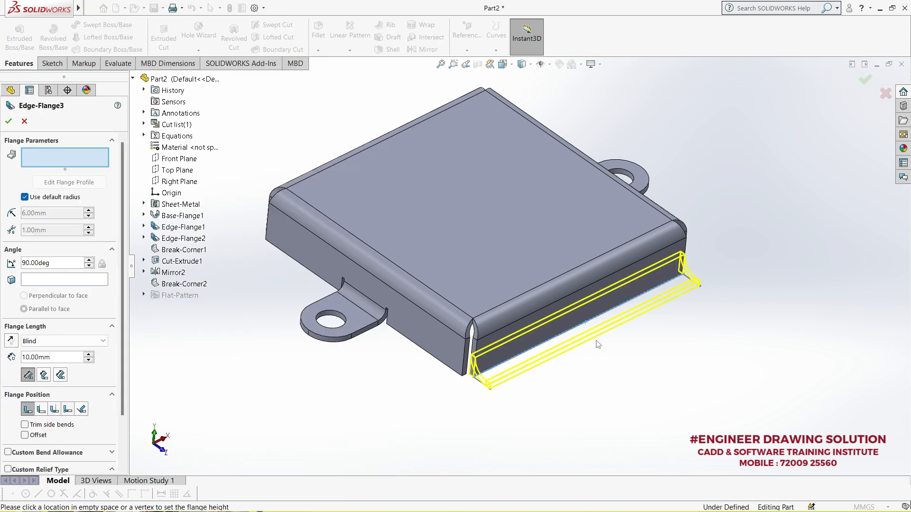
click(624, 358)
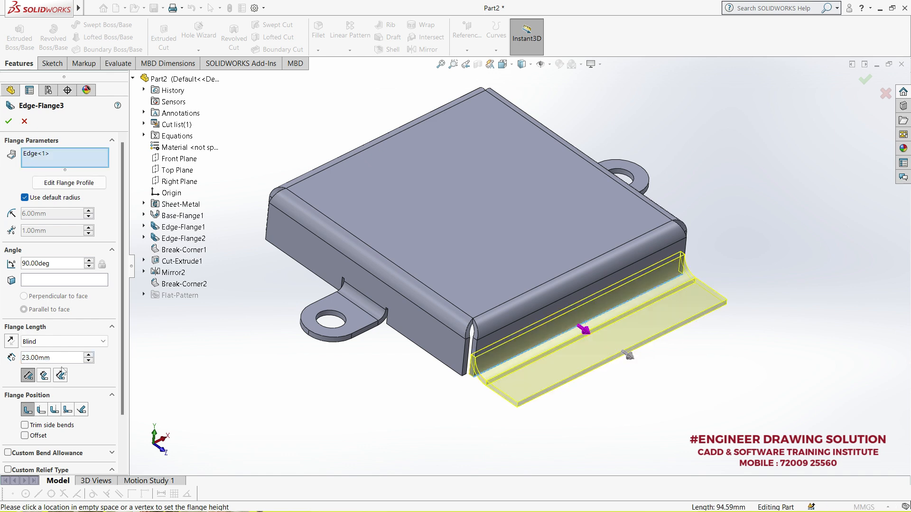
- Set the front edge flange's length to 25 mm and override the default bend radius with 3 mm
text(25)
key(Return)
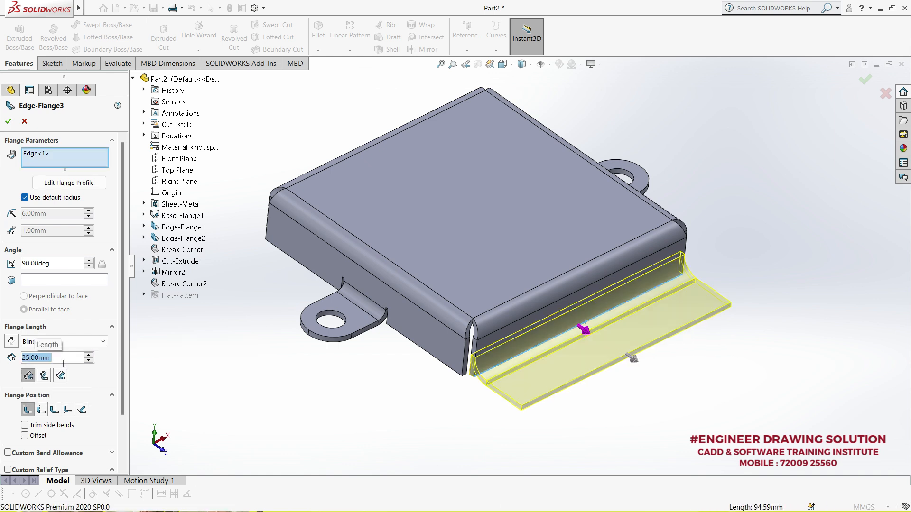
click(25, 198)
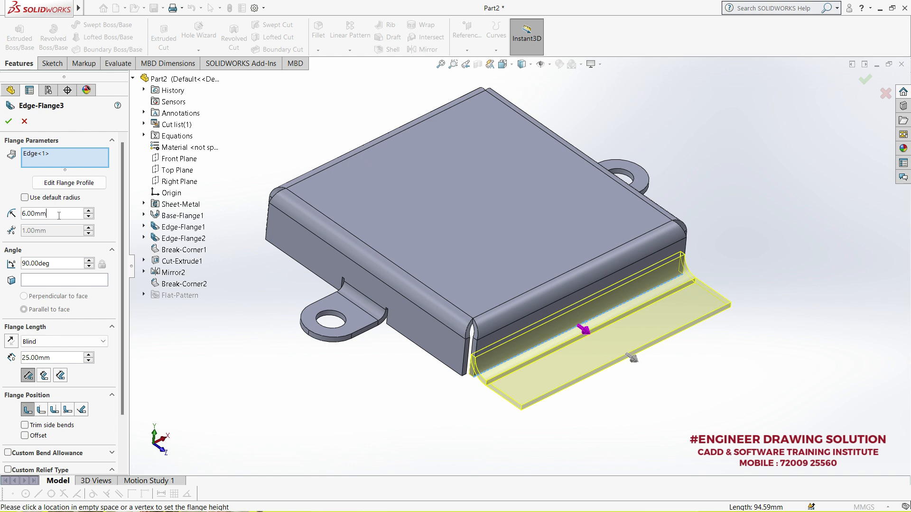
text(3)
key(Return)
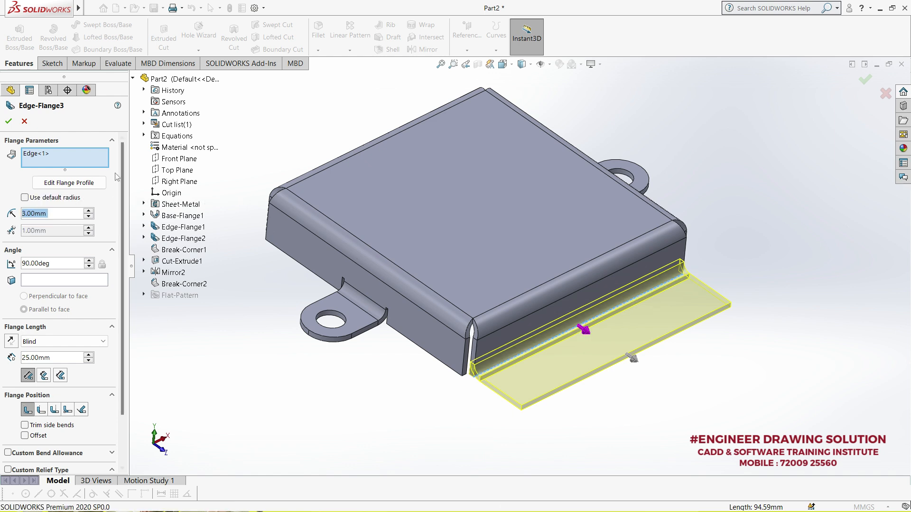
- Edit the flange profile and pull both side lines inward to narrow it to about 31 mm
click(69, 183)
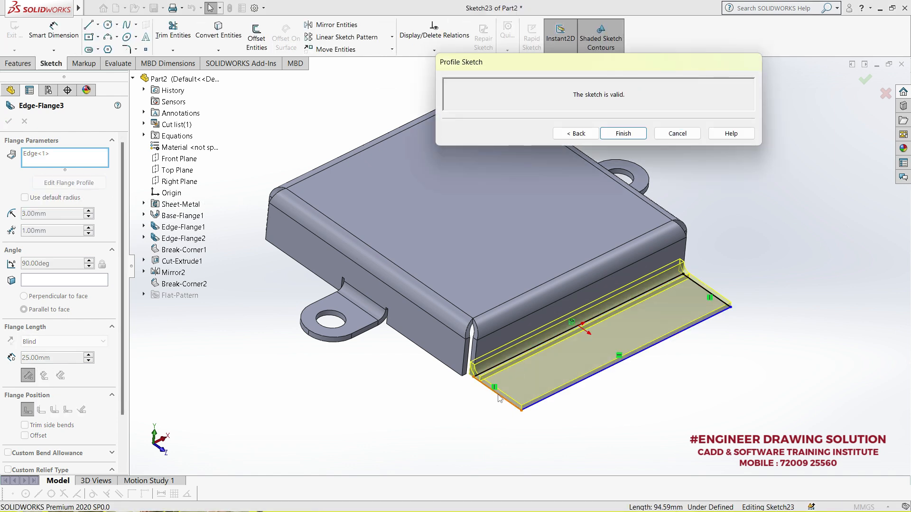
drag(499, 394, 565, 361)
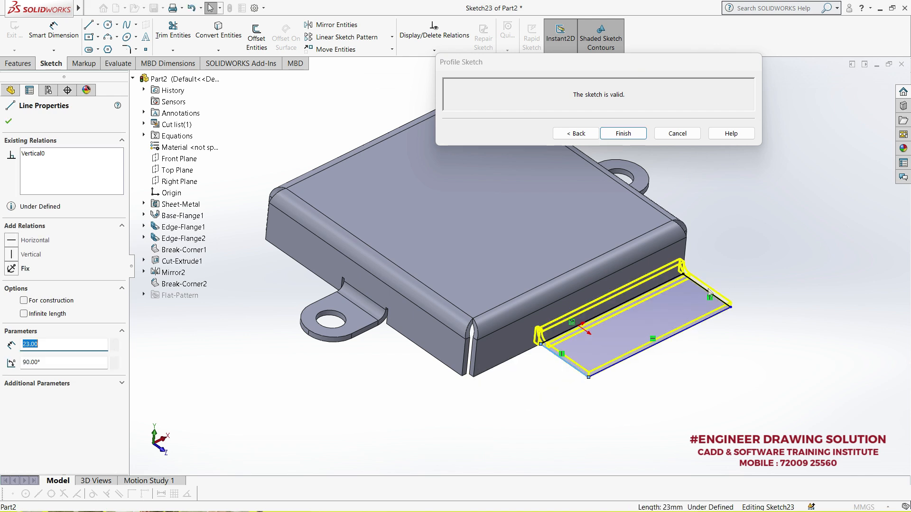
drag(705, 289, 630, 324)
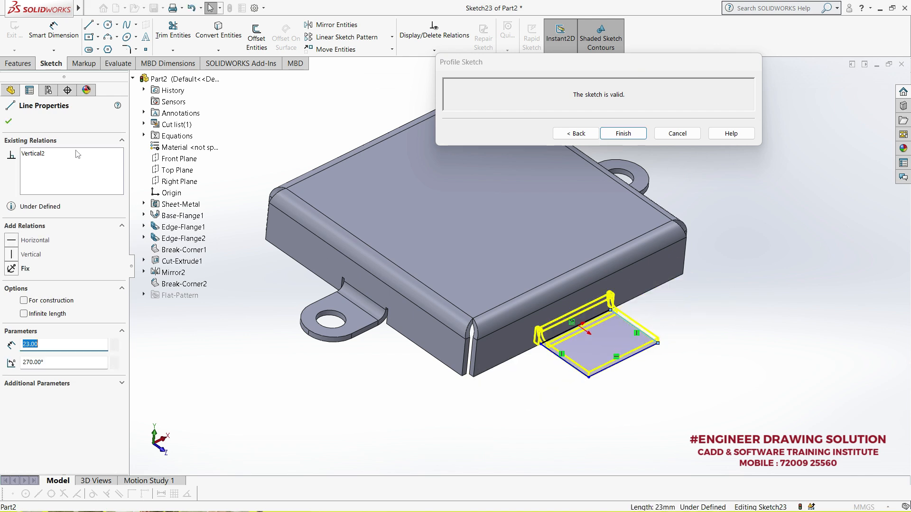
- Dimension the width of the flange profile's outer line as 20 mm
click(54, 30)
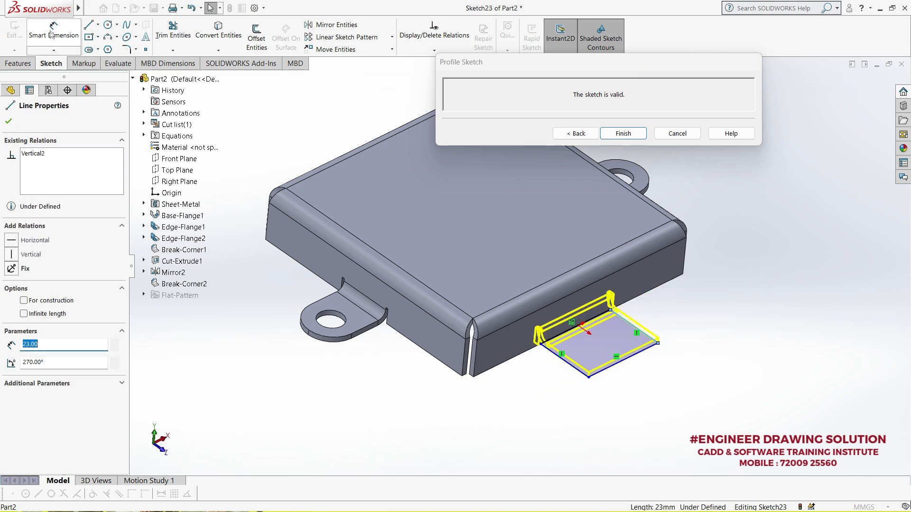
click(618, 370)
click(637, 397)
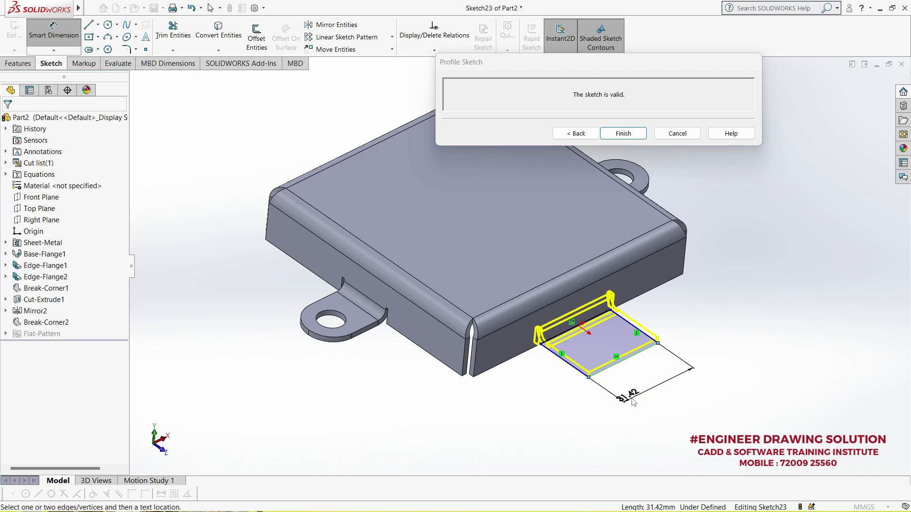
text(20)
key(Return)
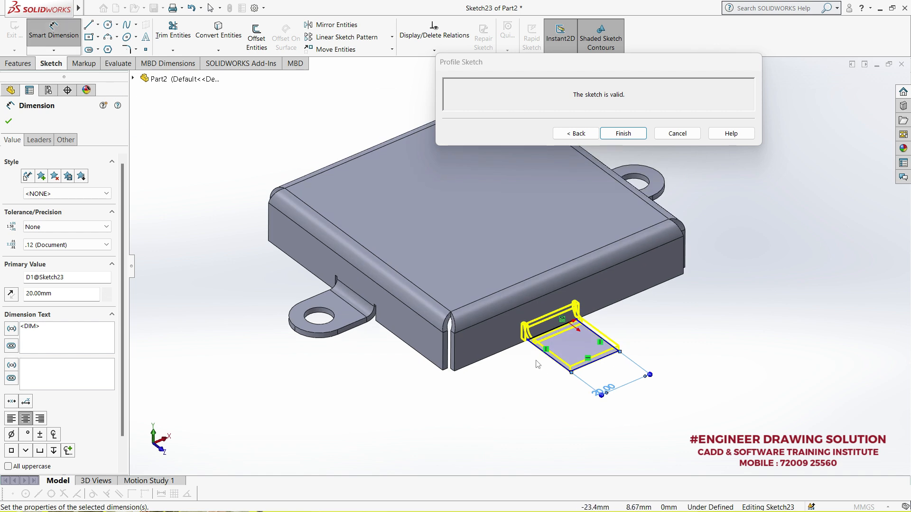
- Dimension the distance from the profile's near side line to the adjacent side wall's edge as 40 mm
click(552, 360)
click(428, 360)
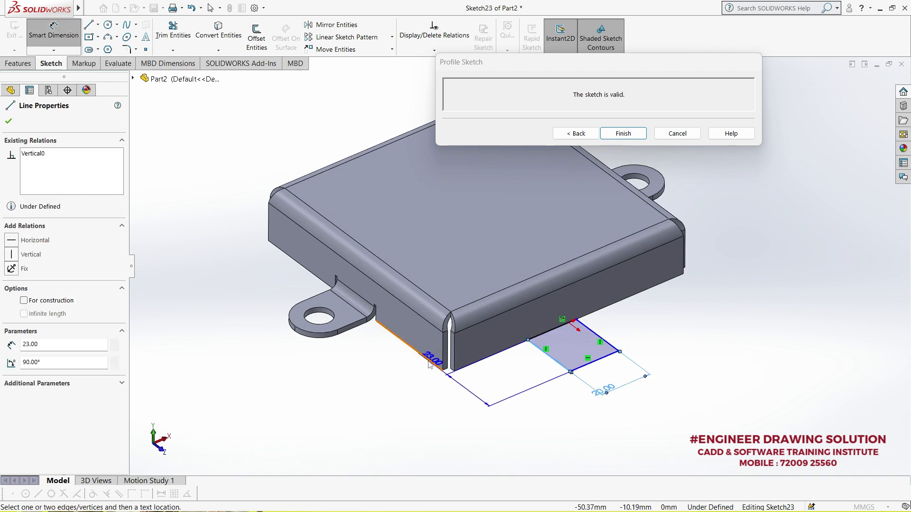
click(510, 403)
text(40)
key(Return)
mouse_move(509, 402)
middle_down()
mouse_move(545, 374)
mouse_move(608, 379)
mouse_move(578, 380)
mouse_move(565, 308)
mouse_move(575, 180)
middle_up()
click(562, 375)
click(575, 179)
middle_drag(510, 341, 572, 412)
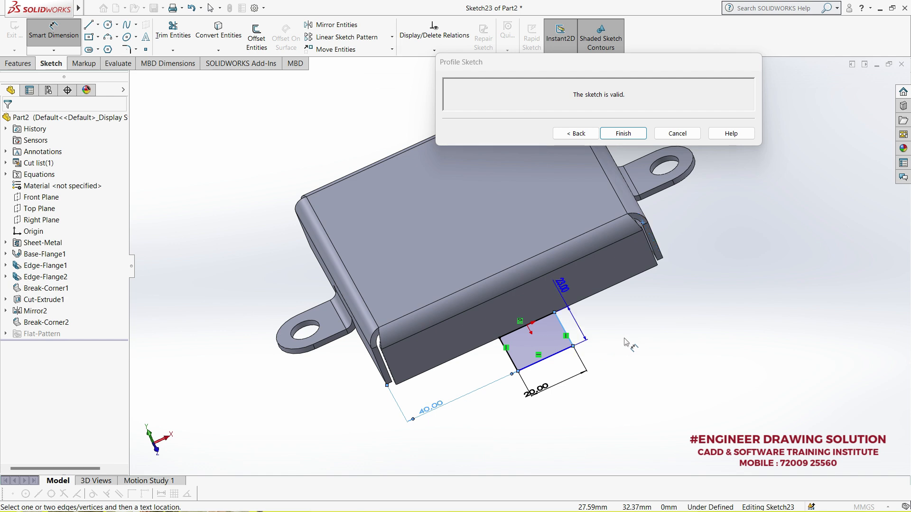
click(625, 340)
- Dimension the profile's side line 25 mm long and finish the front edge flange
scroll(552, 366, down, 3)
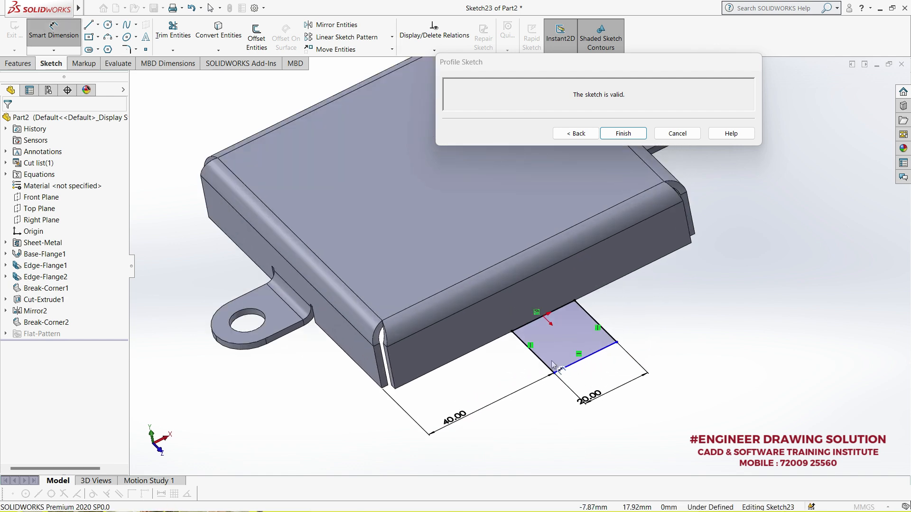
click(543, 362)
click(519, 366)
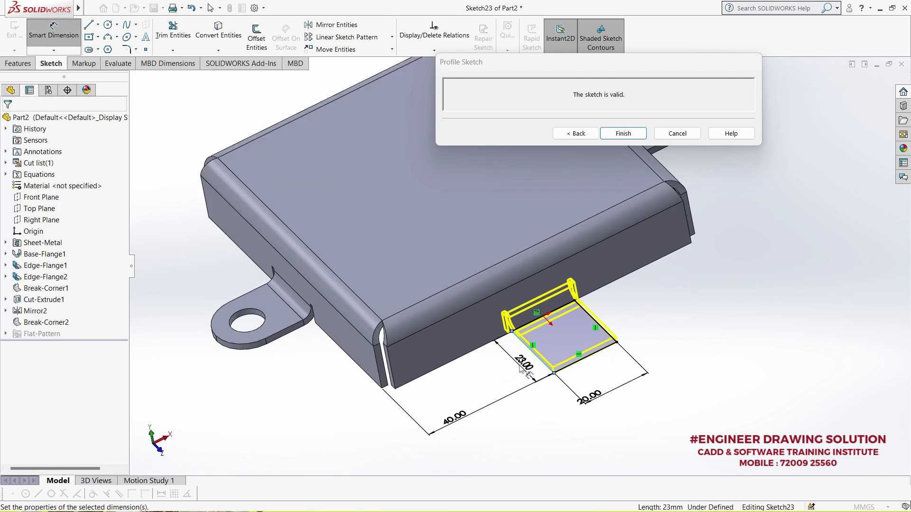
text(25)
key(Return)
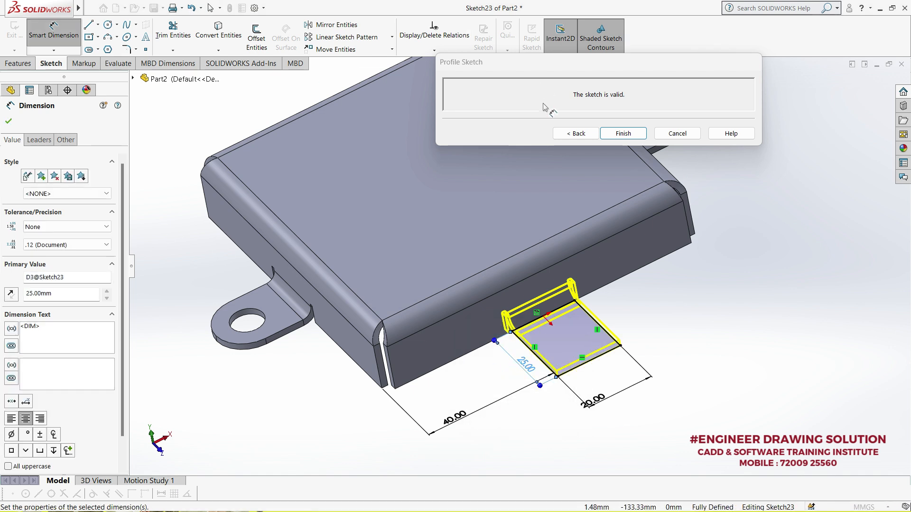
click(622, 134)
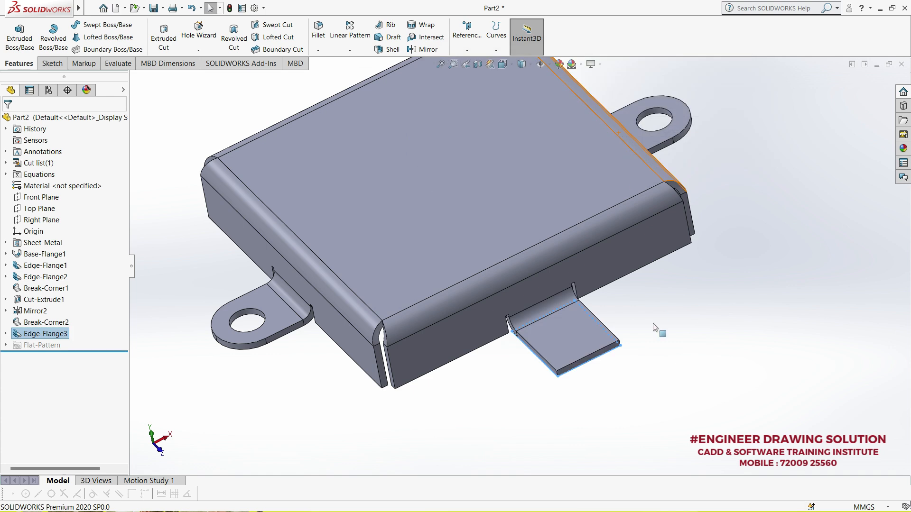
- Round both outer corners of the front tab with a 10 mm radius Break Corner
mouse_move(43, 8)
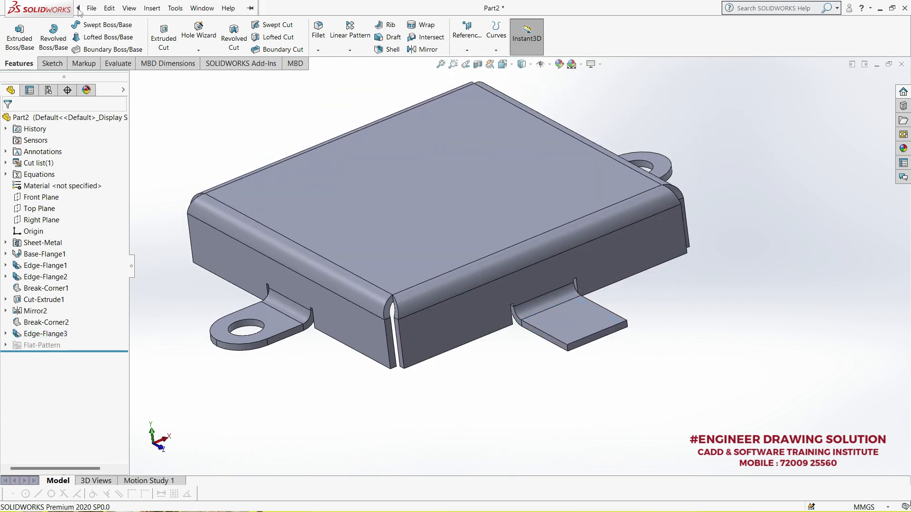
click(151, 8)
mouse_move(239, 156)
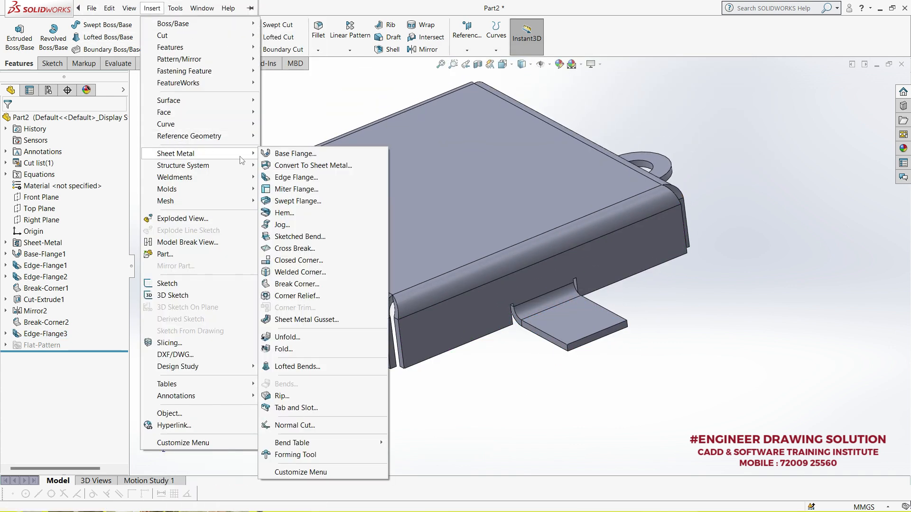
click(292, 284)
scroll(563, 348, down, 3)
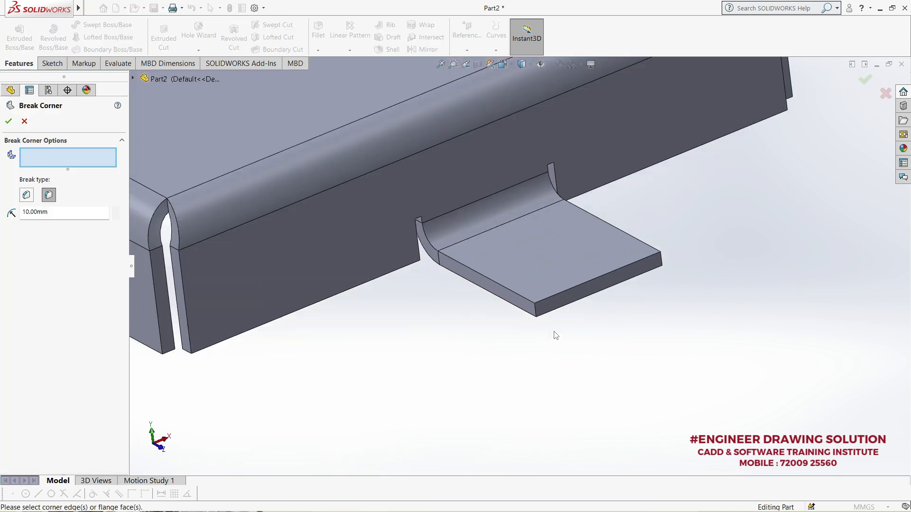
click(534, 311)
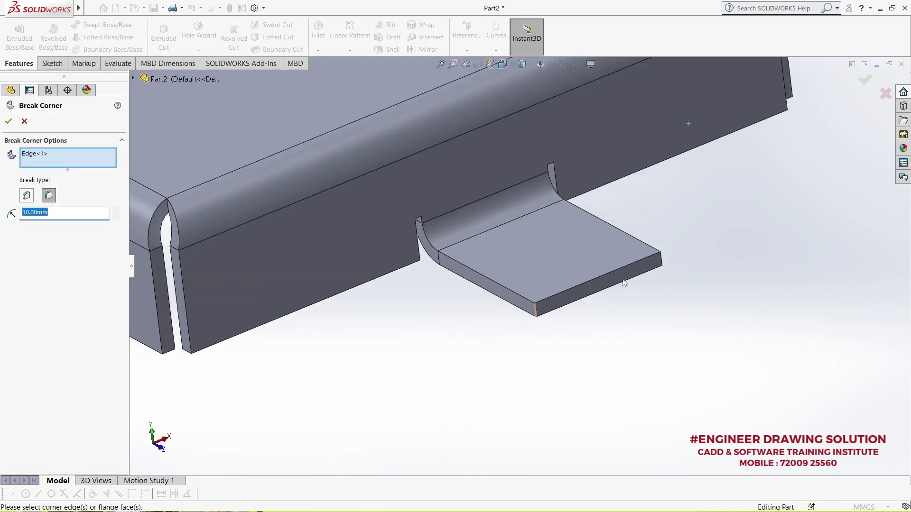
click(662, 259)
click(8, 122)
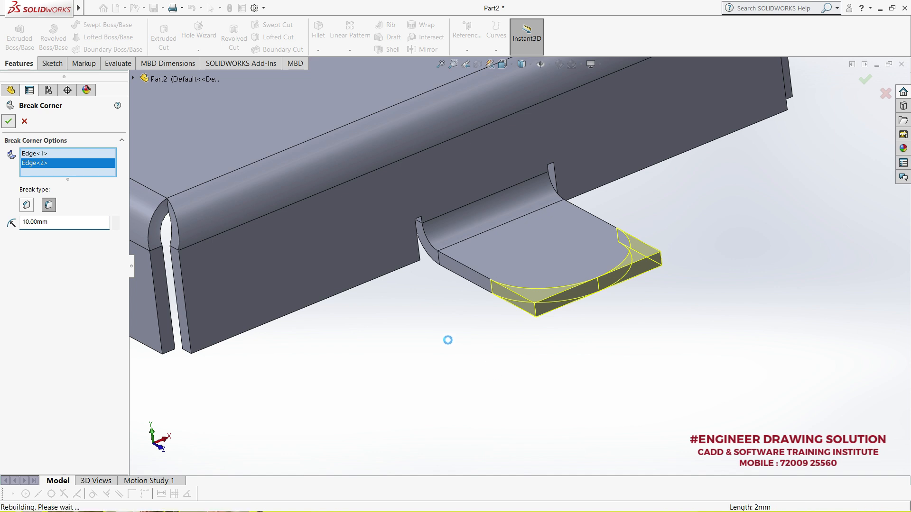
scroll(448, 340, up, 5)
scroll(502, 353, down, 5)
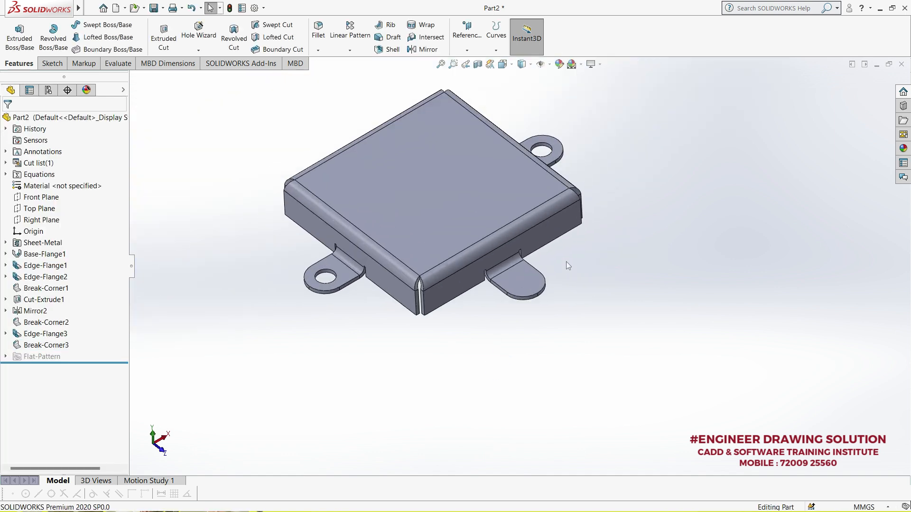
- Sketch a circle about 12 mm in diameter on the front tab's face, concentric with its rounded end
click(500, 293)
click(541, 265)
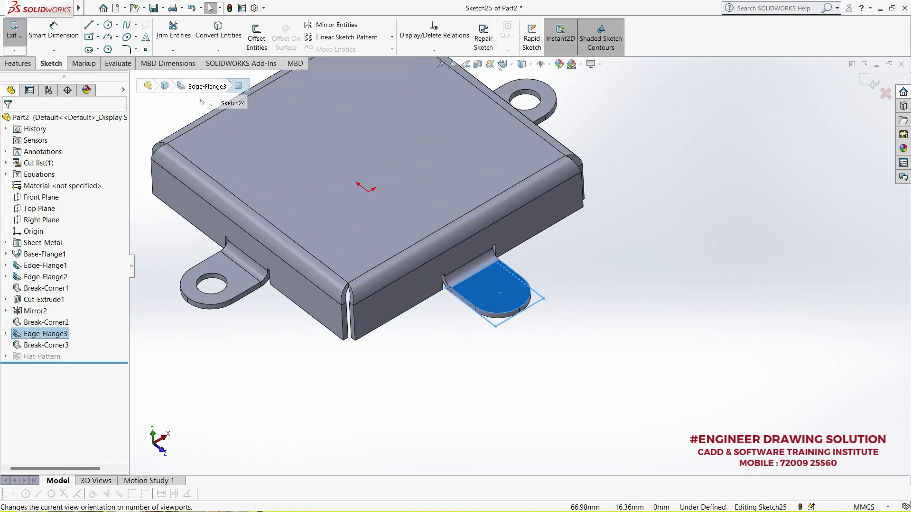
click(512, 65)
click(556, 119)
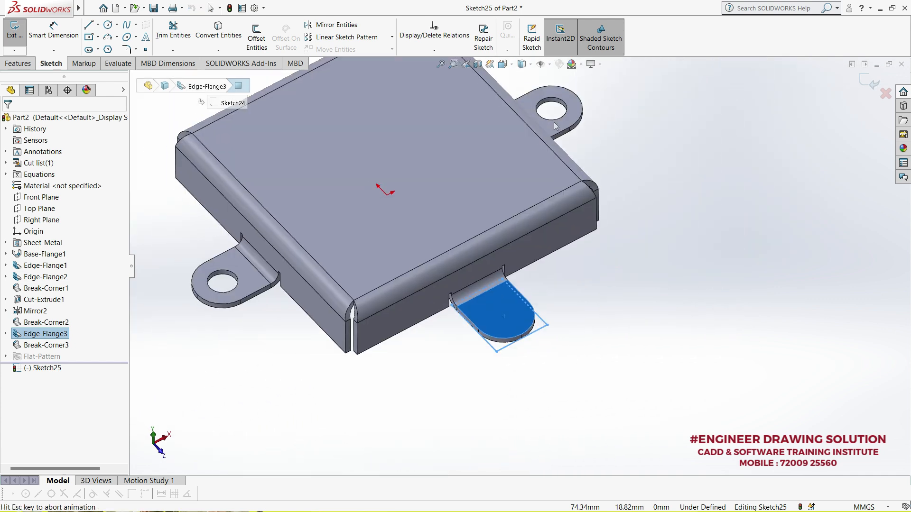
click(295, 269)
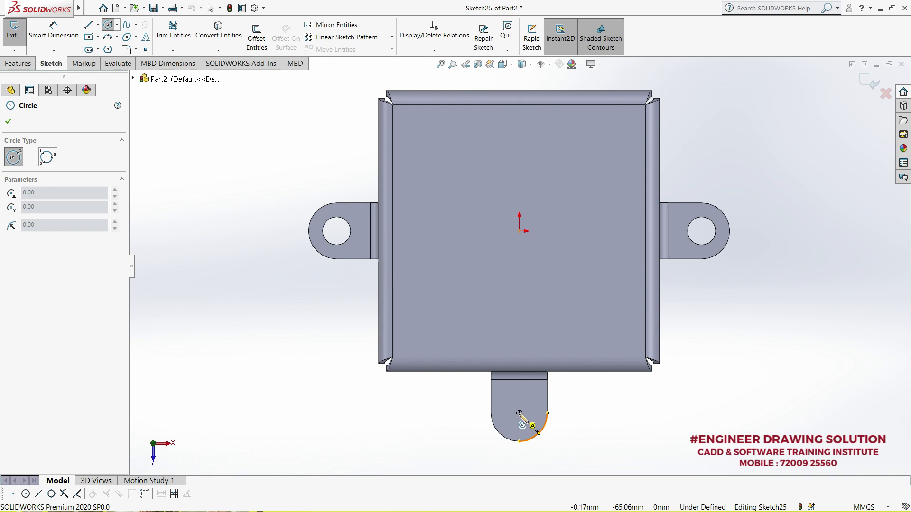
click(520, 414)
click(530, 401)
- Dimension the tab circle's diameter as 10 mm and finish the sketch
click(54, 29)
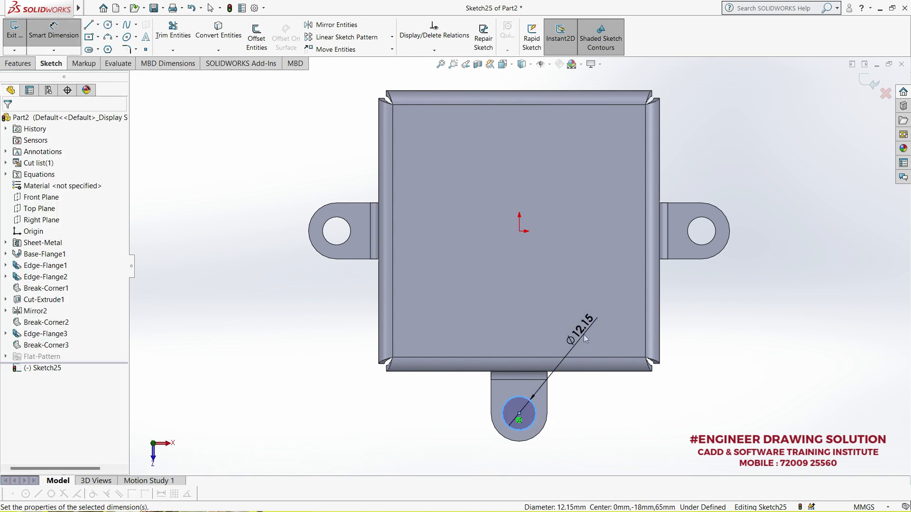
click(583, 334)
text(10)
key(Return)
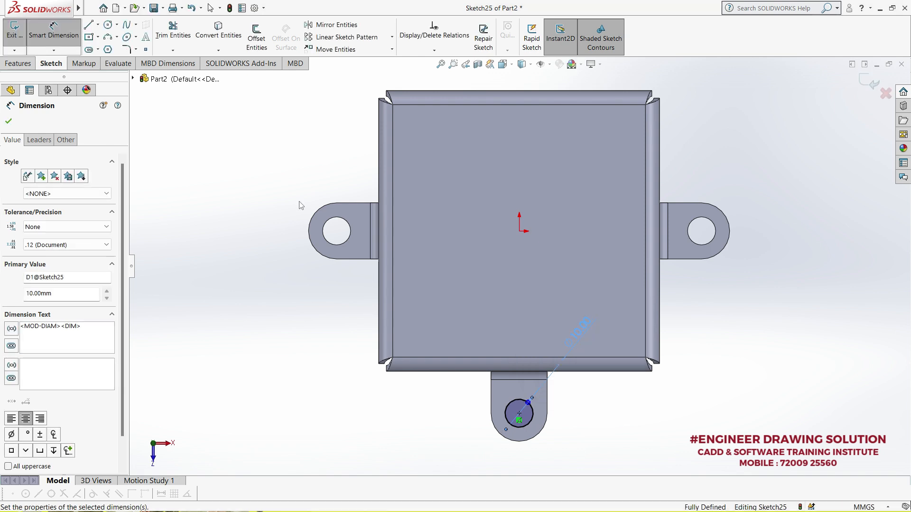
click(16, 38)
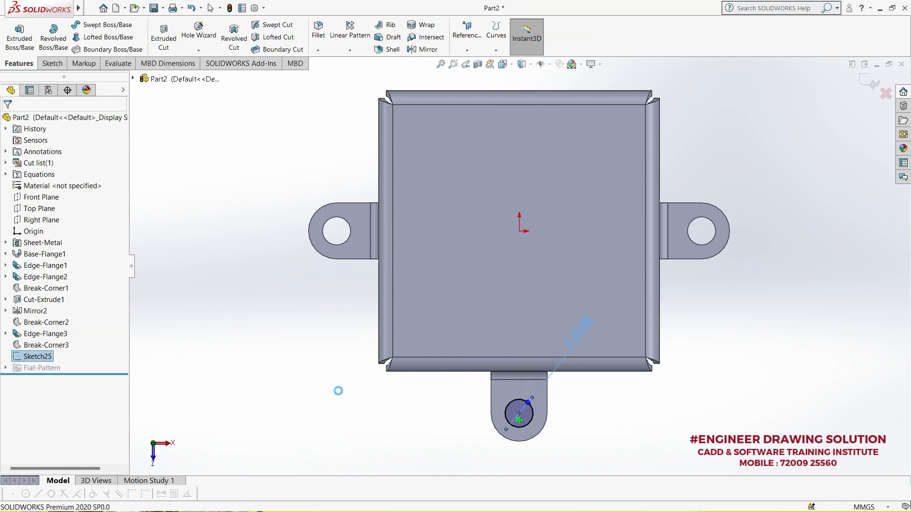
- Cut the hole through the front tab with a 10 mm blind Extruded Cut using Normal cut
mouse_move(348, 174)
middle_down()
mouse_move(378, 187)
mouse_move(331, 176)
middle_up()
click(164, 39)
click(8, 121)
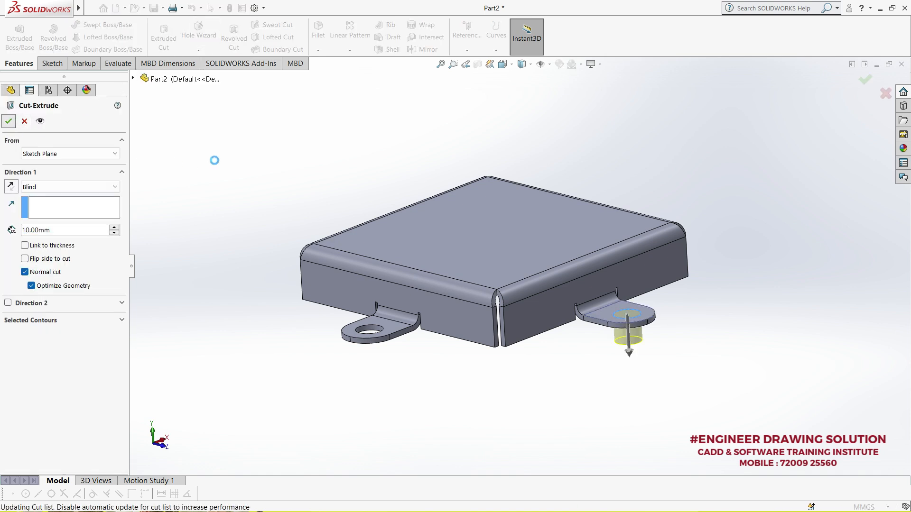
middle_drag(324, 180, 327, 208)
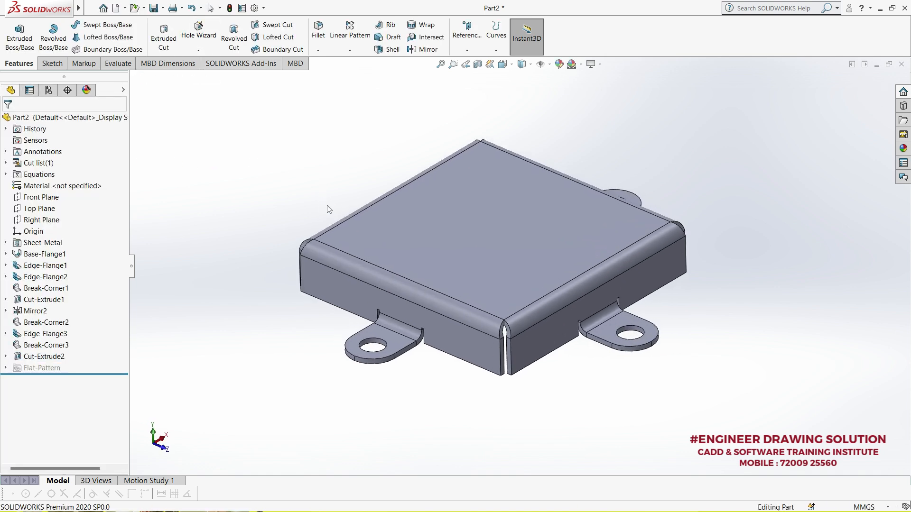
- Mirror the front tab's edge flange and hole cut about the Front Plane
click(61, 361)
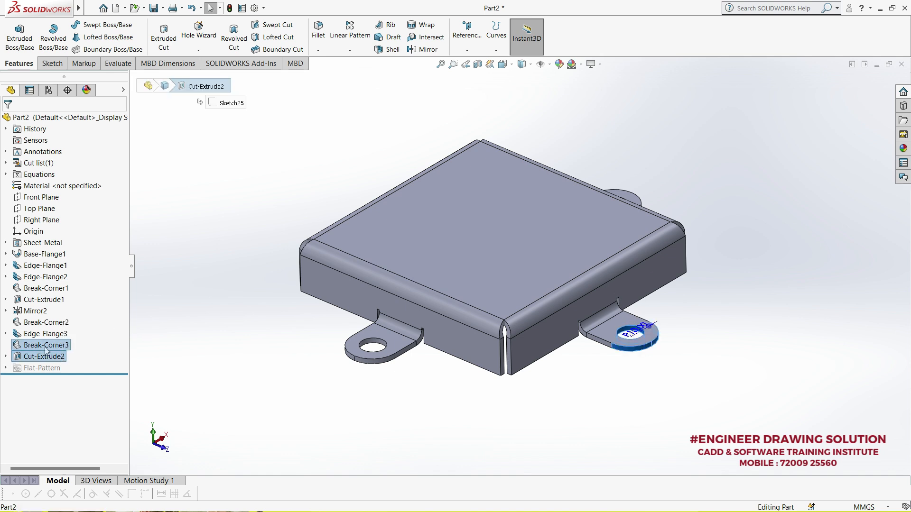
shift+click(45, 334)
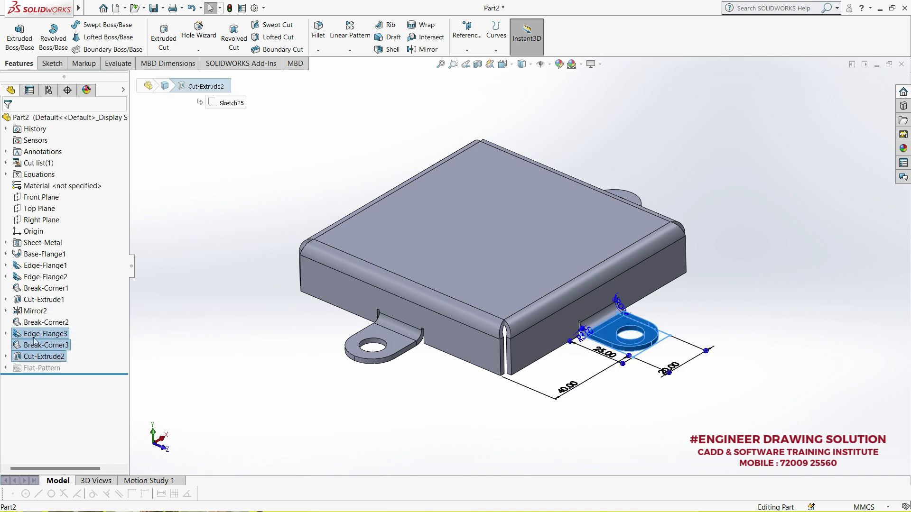
click(416, 52)
click(522, 265)
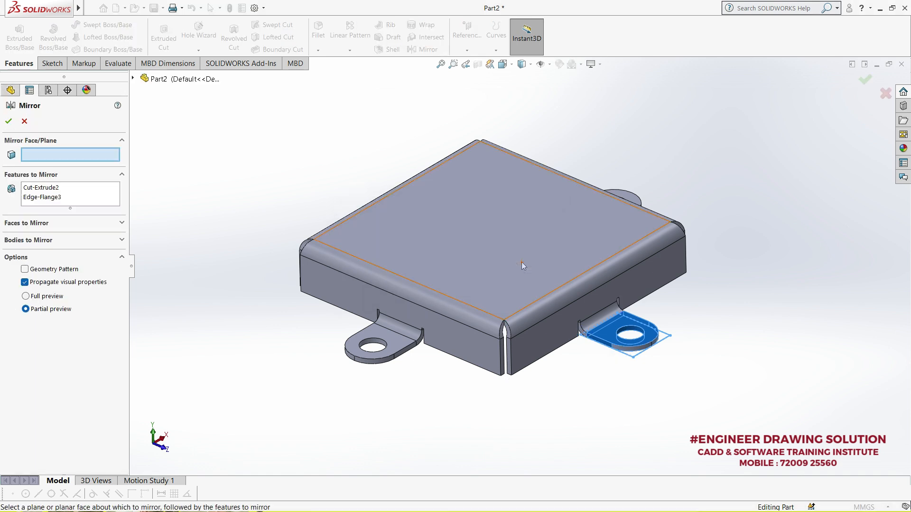
click(133, 79)
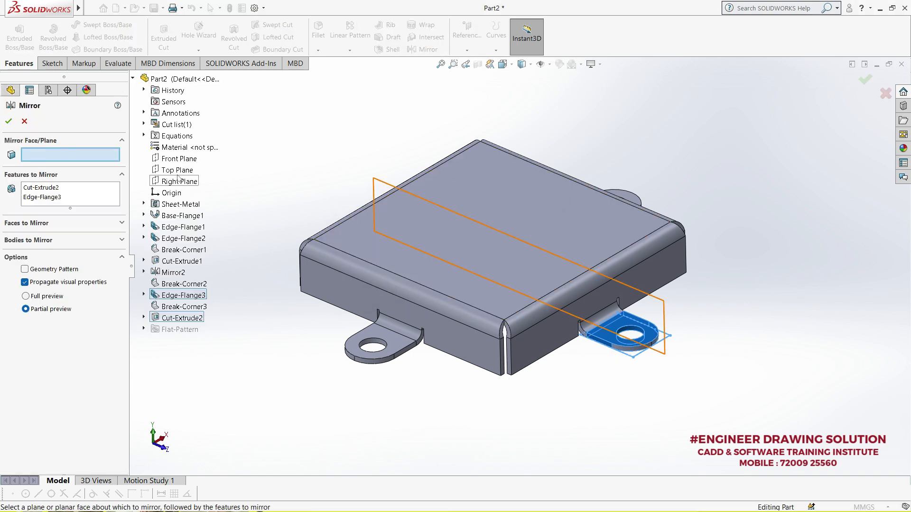
click(179, 158)
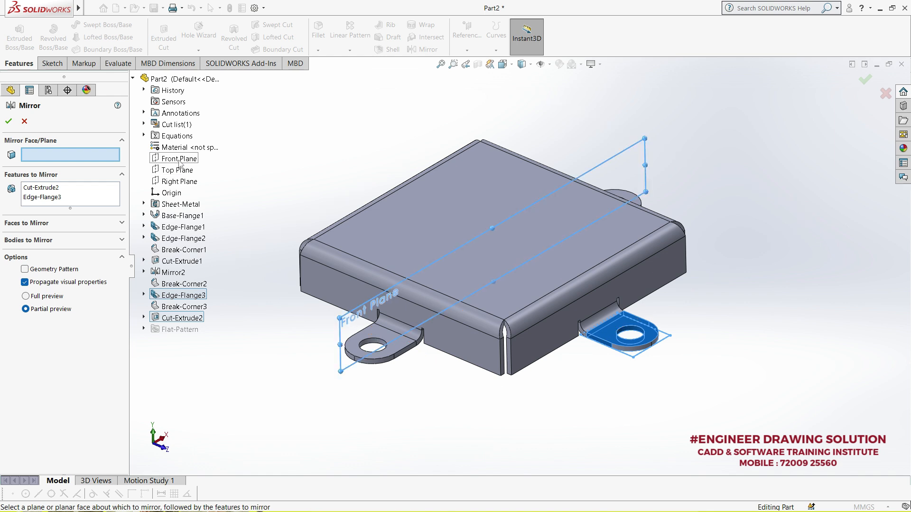
click(8, 122)
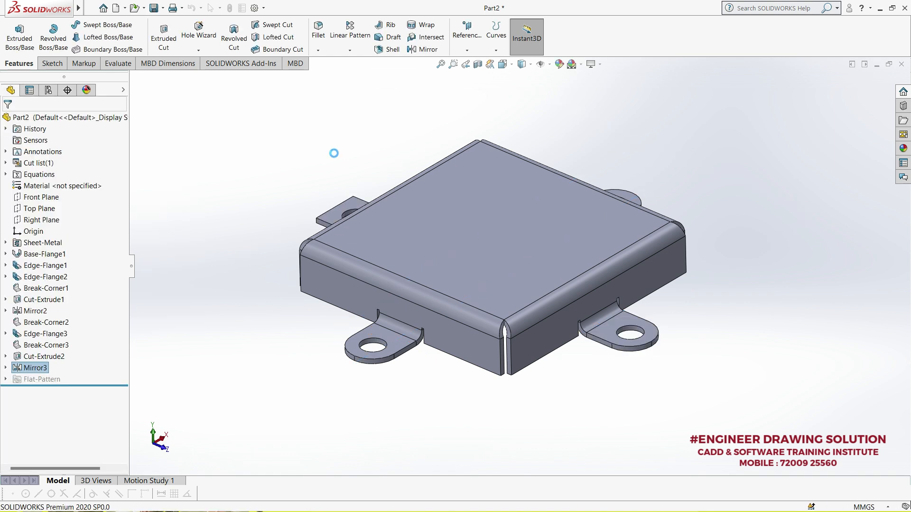
middle_drag(335, 146, 435, 175)
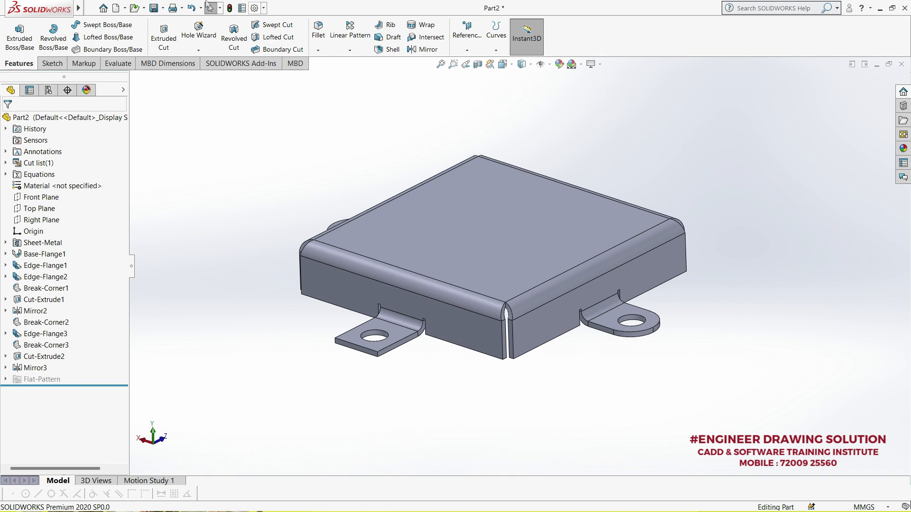
- Round both outer corners of the mirrored tab with a 10 mm radius Break Corner
click(92, 8)
click(152, 9)
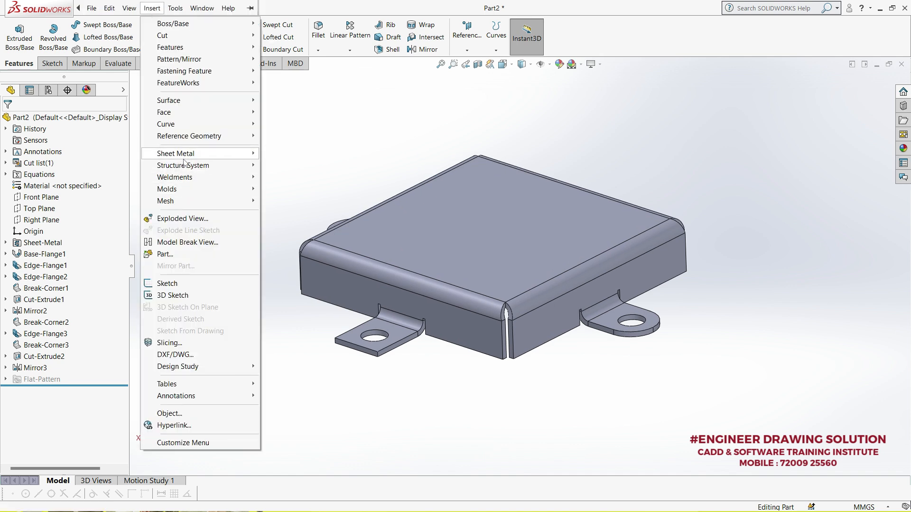
mouse_move(185, 154)
click(297, 284)
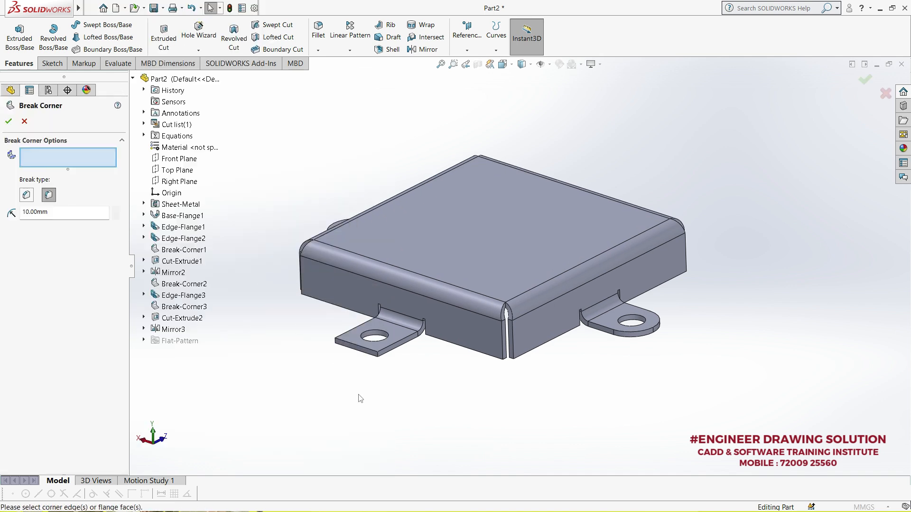
scroll(401, 330, down, 3)
click(408, 315)
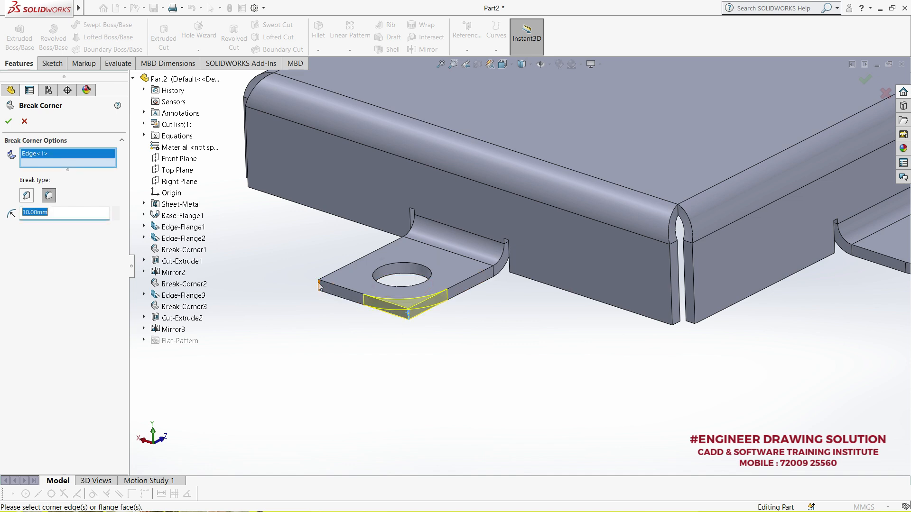
click(319, 284)
click(8, 122)
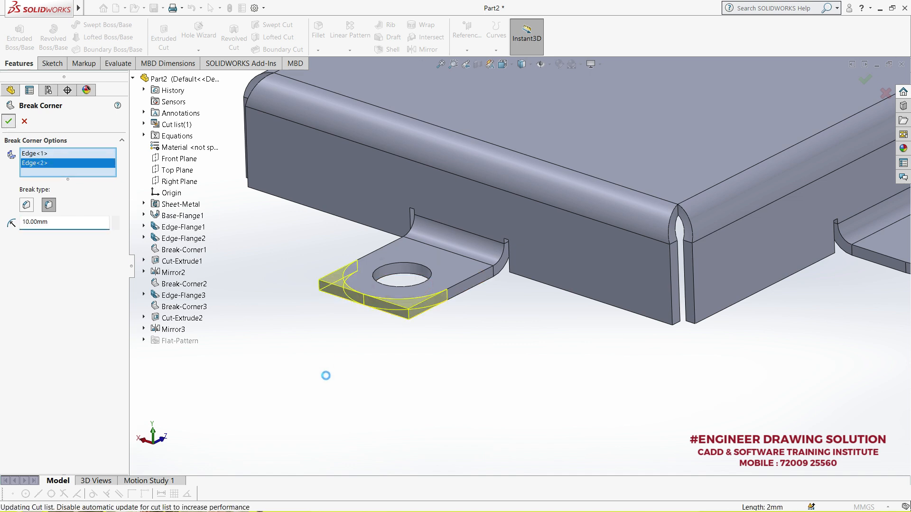
click(319, 372)
scroll(319, 372, up, 8)
middle_drag(557, 281, 648, 211)
key(f)
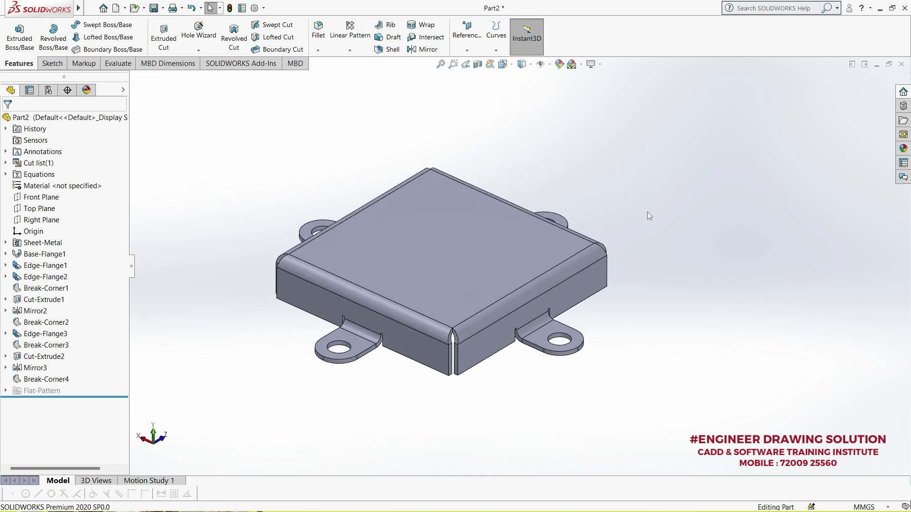
- Start a sketch on the base's top face and draw a circle of about 40 mm radius centred on the origin
click(426, 251)
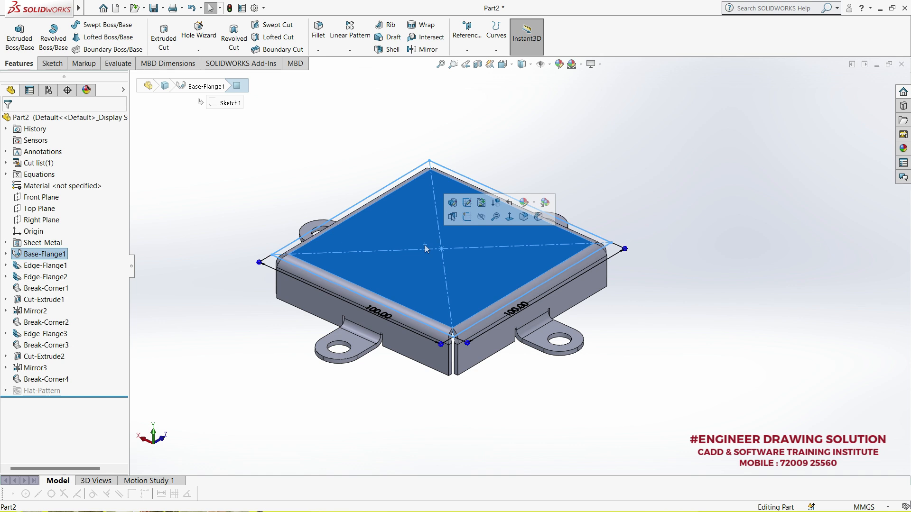
click(452, 217)
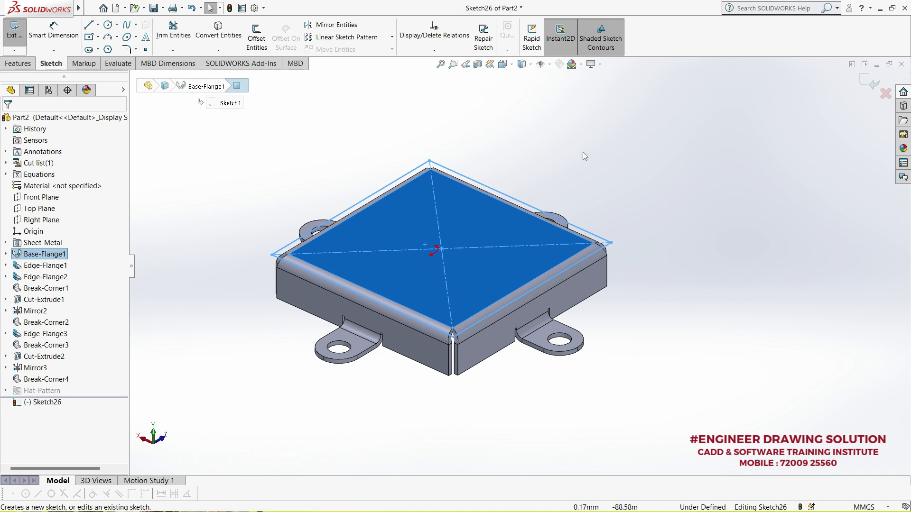
click(503, 64)
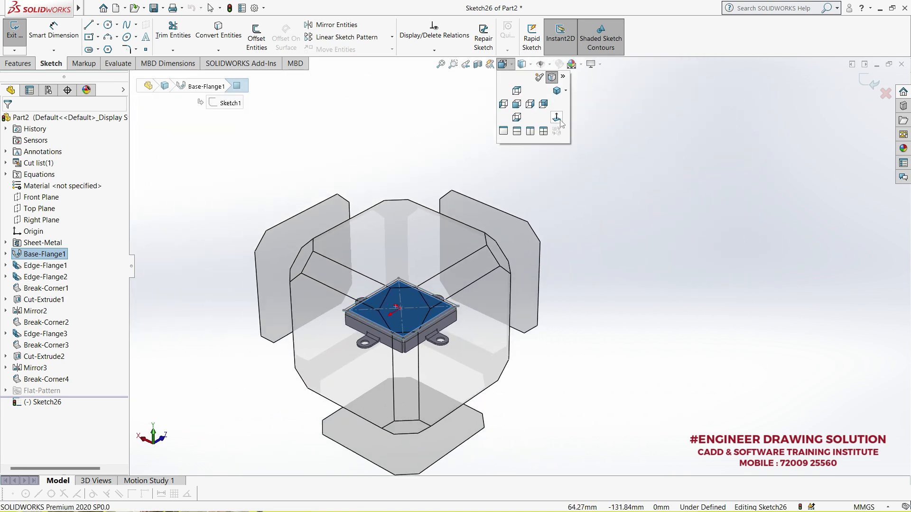
click(558, 119)
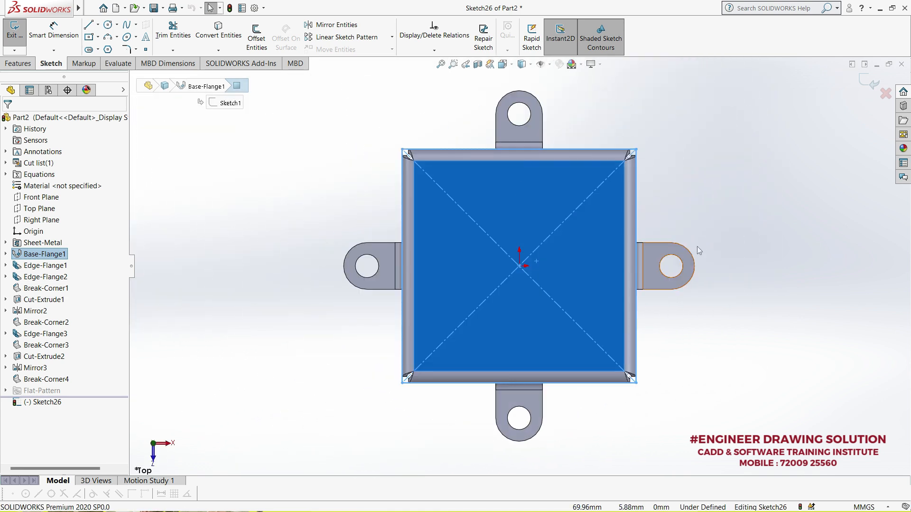
click(698, 246)
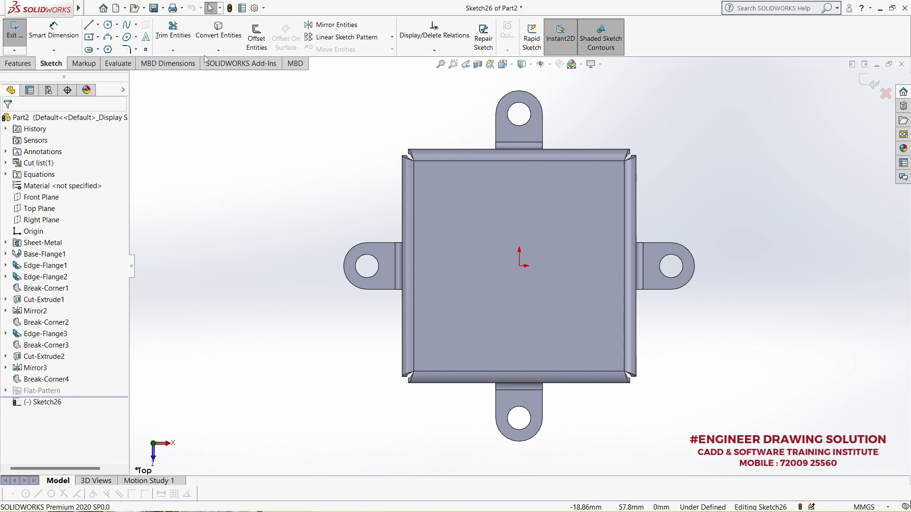
click(520, 266)
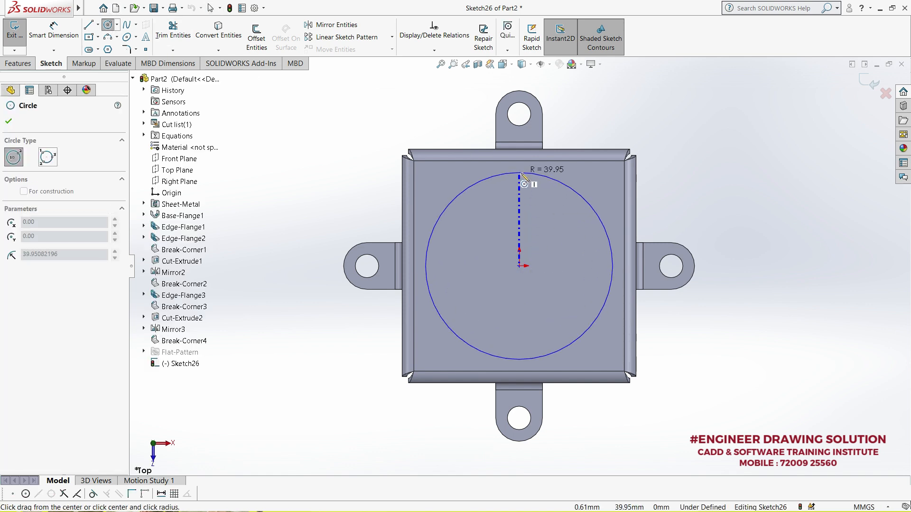
click(521, 177)
- Dimension the diameter of the origin-centred circle as 80 mm
click(53, 28)
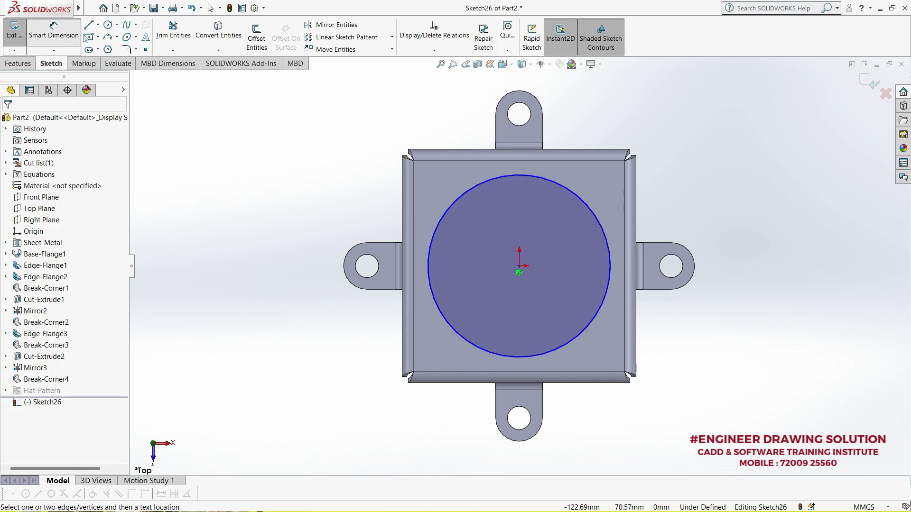
click(585, 208)
click(669, 143)
text(80)
key(Return)
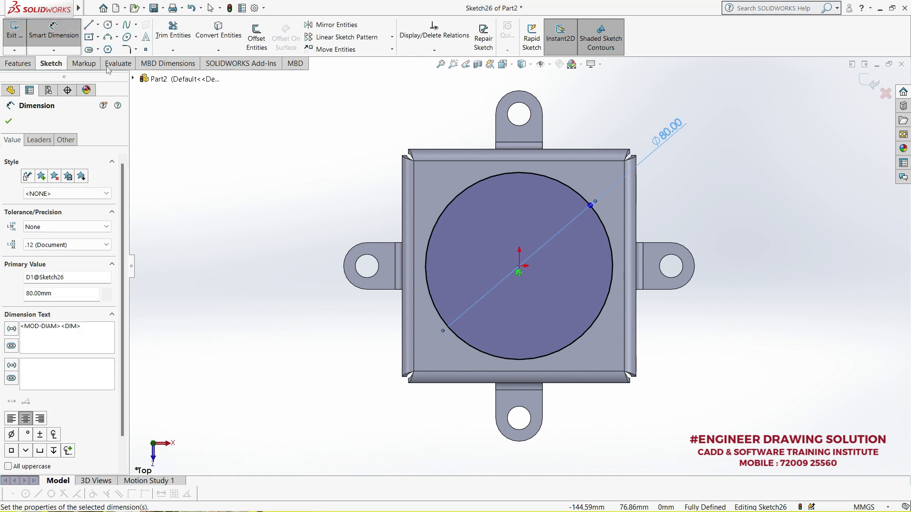
click(250, 46)
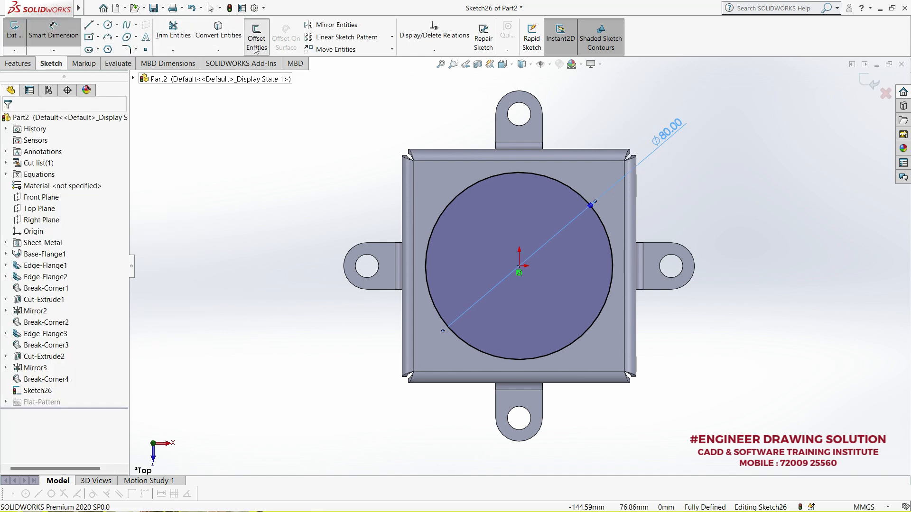
- Offset the 80 mm circle inward by 8 mm
click(457, 197)
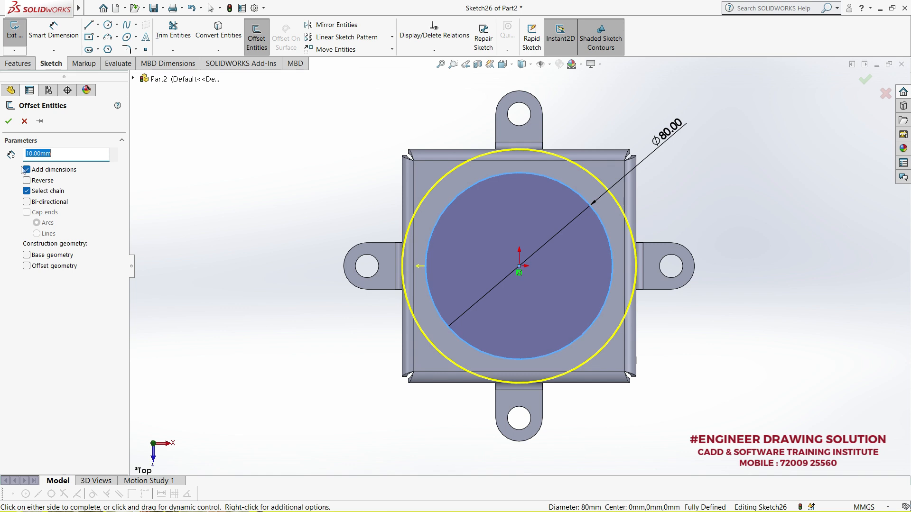
click(27, 180)
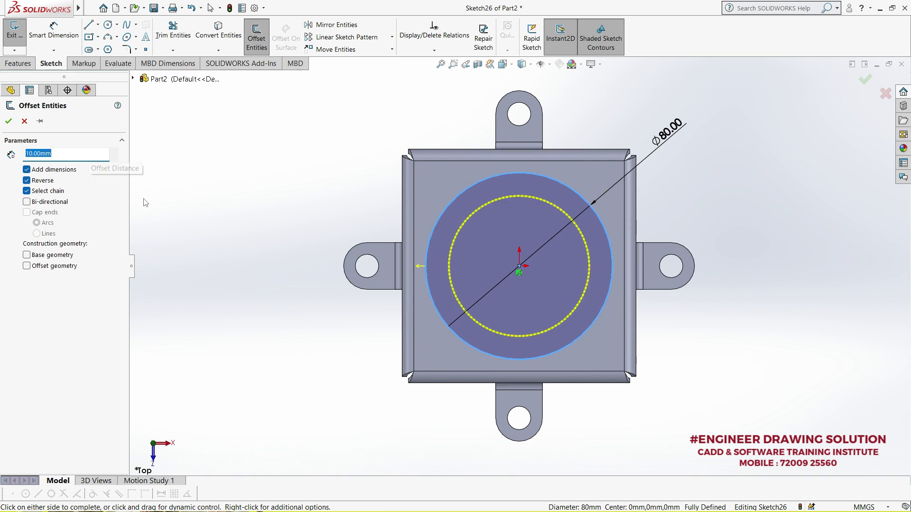
click(73, 159)
text(8)
key(Return)
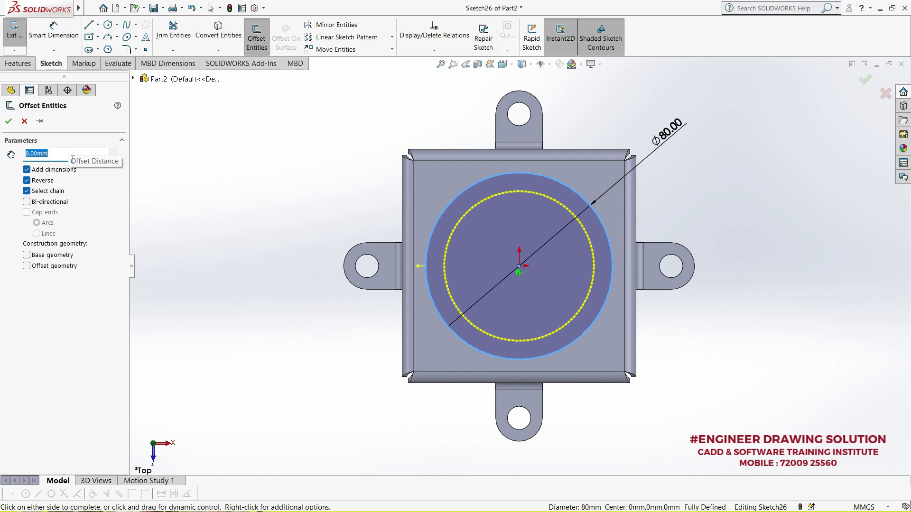
click(9, 121)
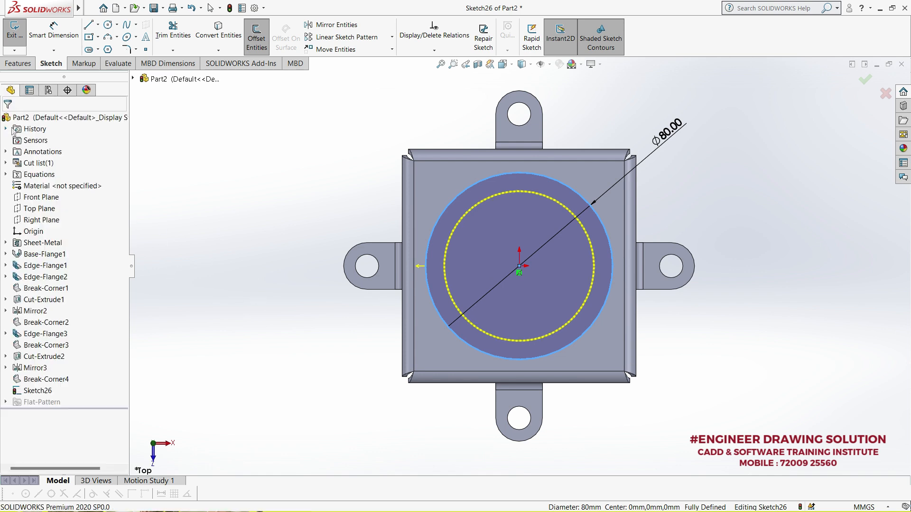
- Offset three more concentric circles, each 8 mm inward from the previous innermost circle
click(458, 230)
click(27, 180)
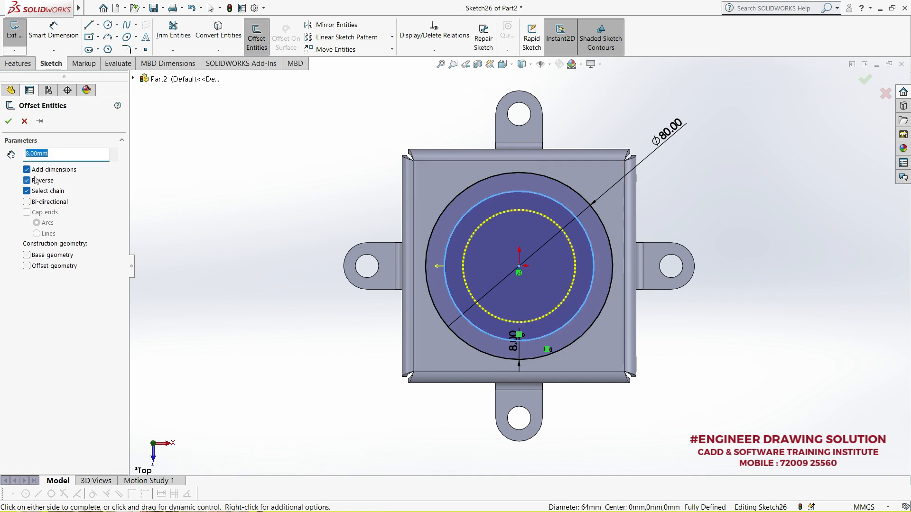
click(9, 124)
click(256, 37)
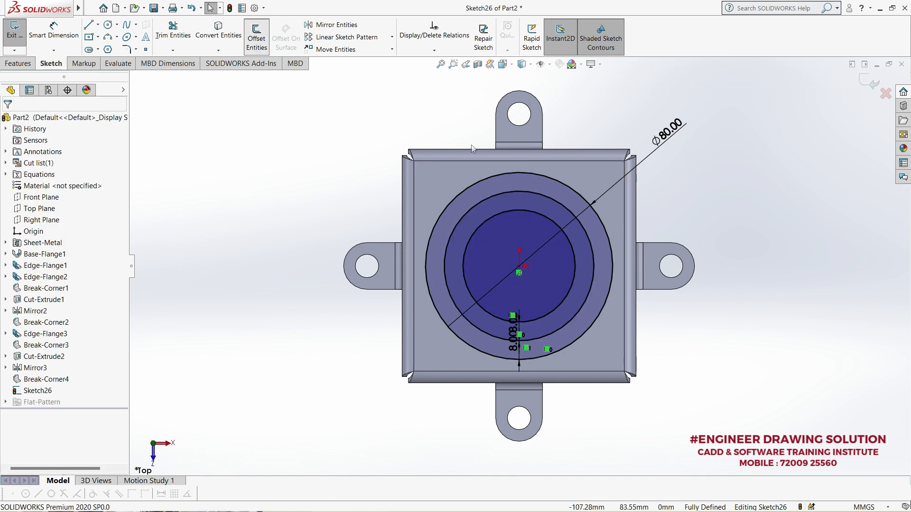
click(489, 217)
click(27, 180)
click(8, 121)
click(256, 38)
click(499, 239)
click(53, 182)
click(8, 121)
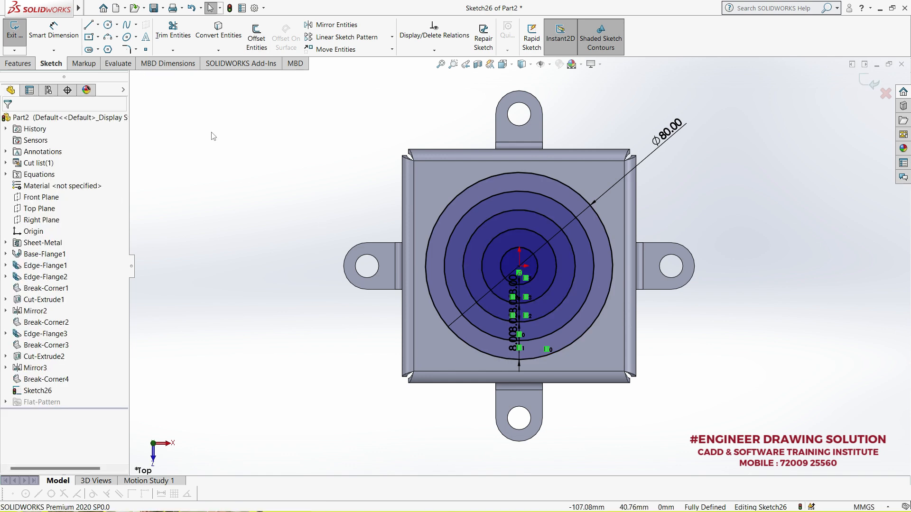
- Draw an 80 mm vertical line across the outermost circle, passing through the origin
key(l)
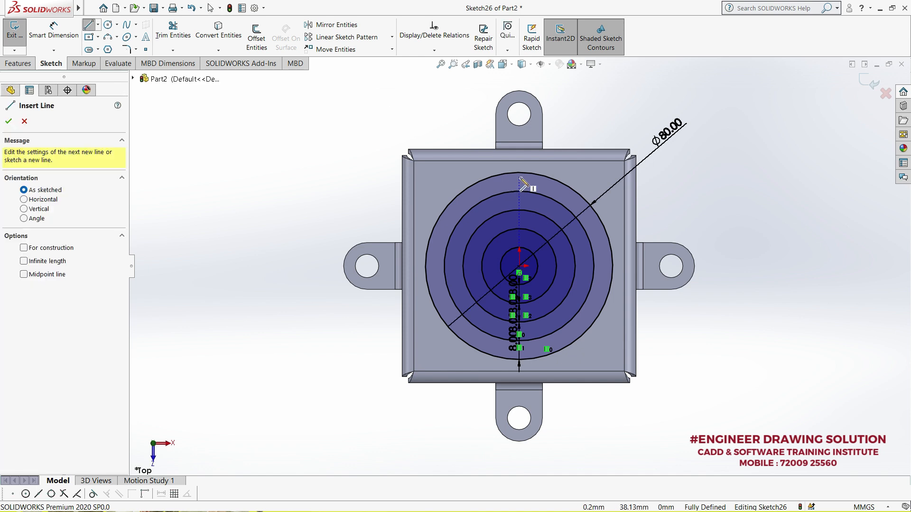
click(520, 173)
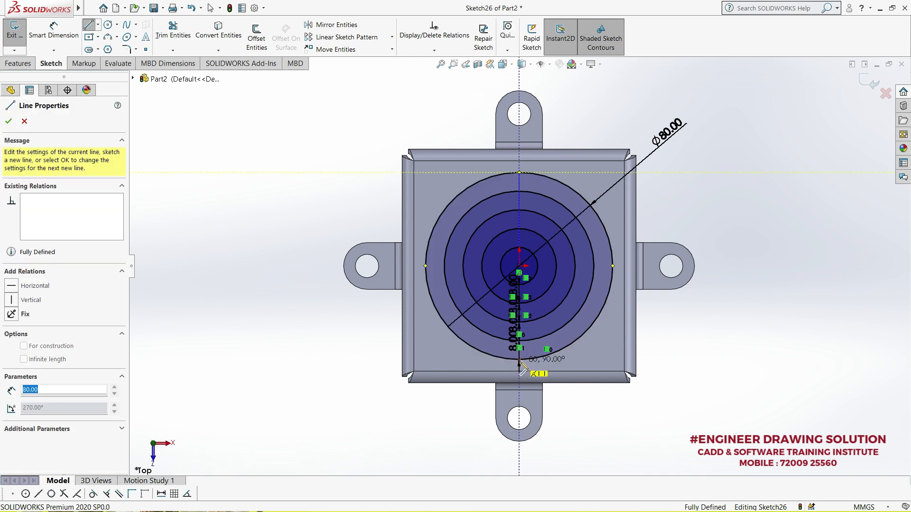
click(519, 365)
right_click(284, 247)
key(Escape)
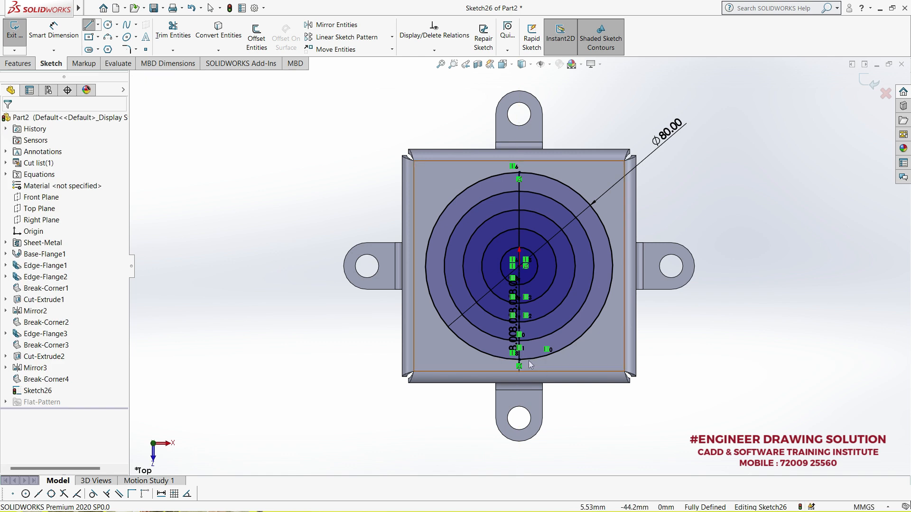
- Circular-pattern the vertical line about the origin with 8 equally spaced instances over 360 degrees and exit the sketch
scroll(536, 380, down, 5)
scroll(516, 182, up, 3)
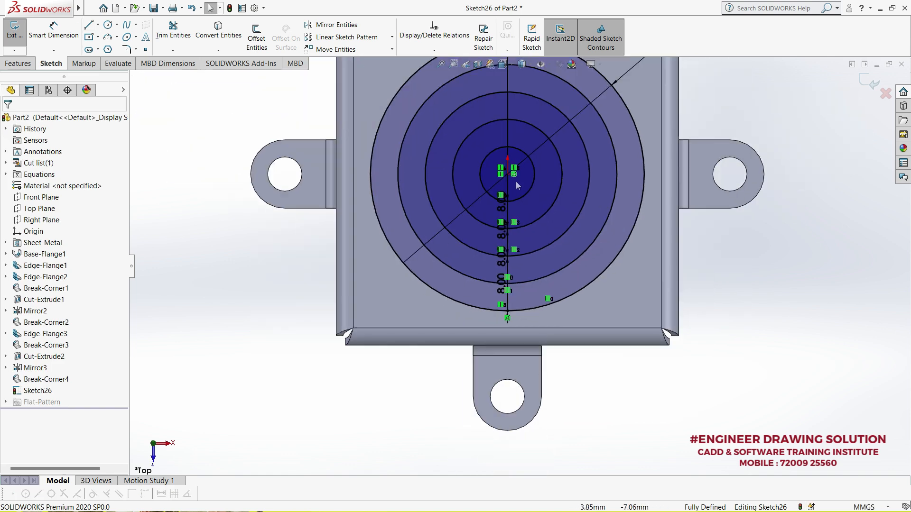
click(509, 140)
click(392, 38)
click(351, 59)
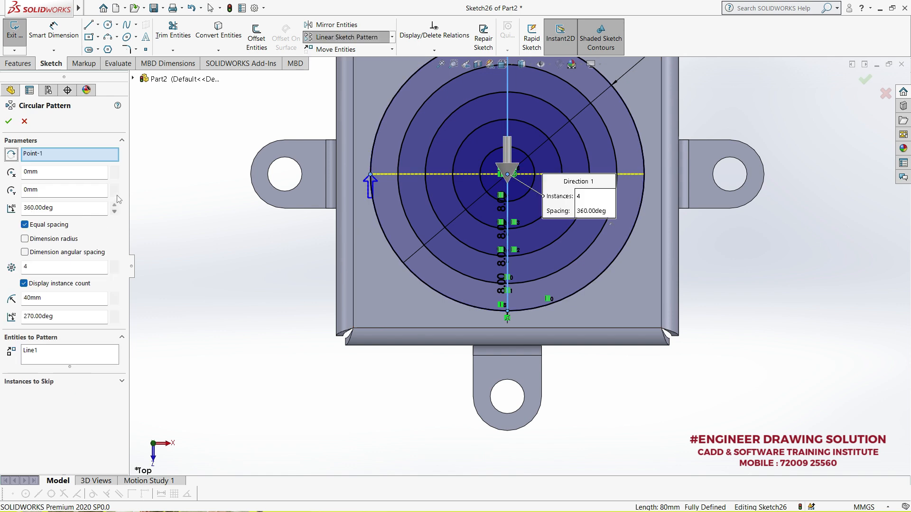
click(114, 265)
click(114, 265)
click(114, 265)
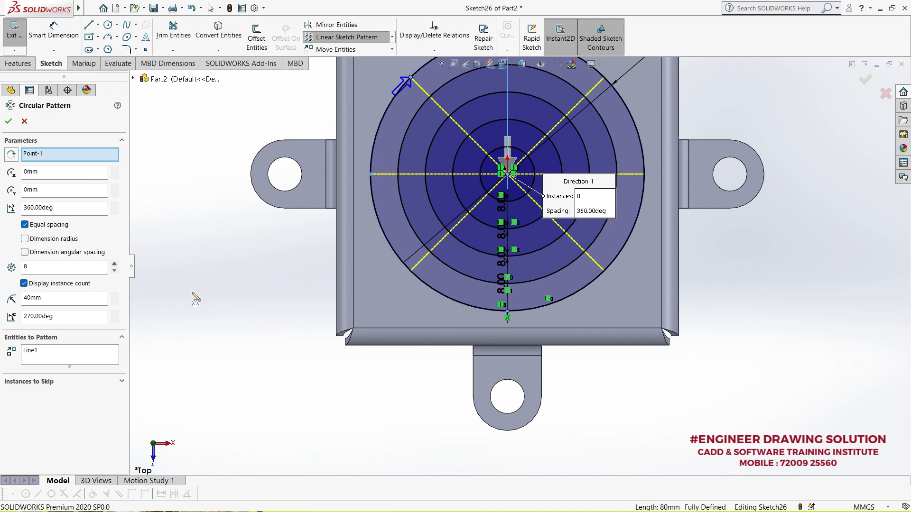
mouse_move(251, 335)
middle_down()
mouse_move(243, 298)
mouse_move(248, 321)
middle_up()
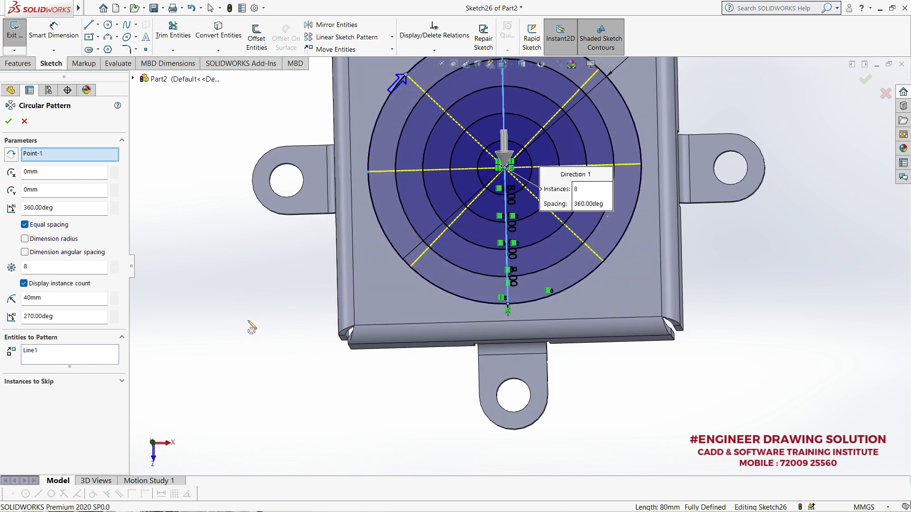
click(9, 122)
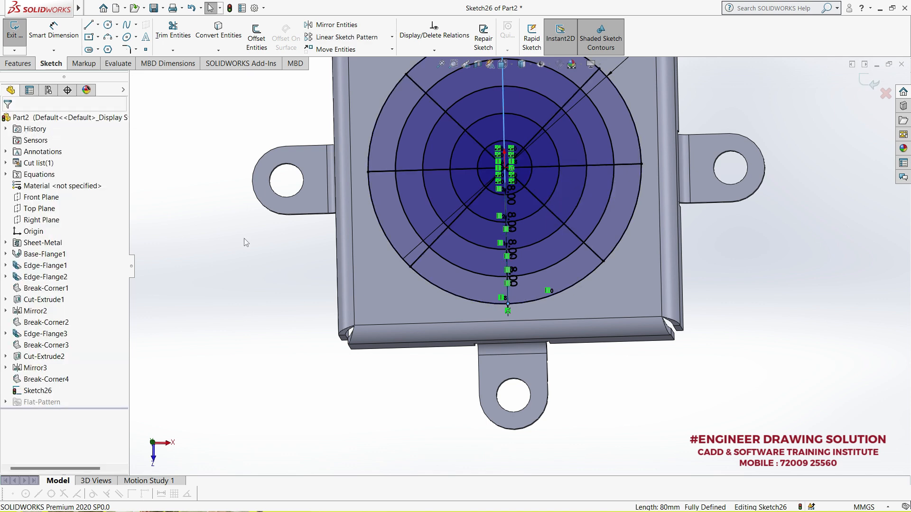
click(15, 31)
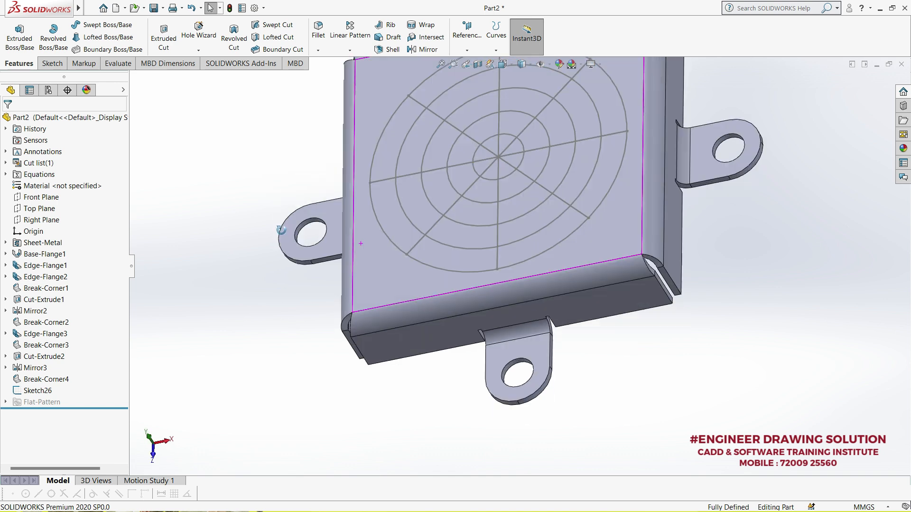
- Start a Vent feature from the concentric-circle sketch, using the outermost circle as the boundary on the base's top face
click(34, 392)
click(152, 8)
mouse_move(214, 66)
click(274, 107)
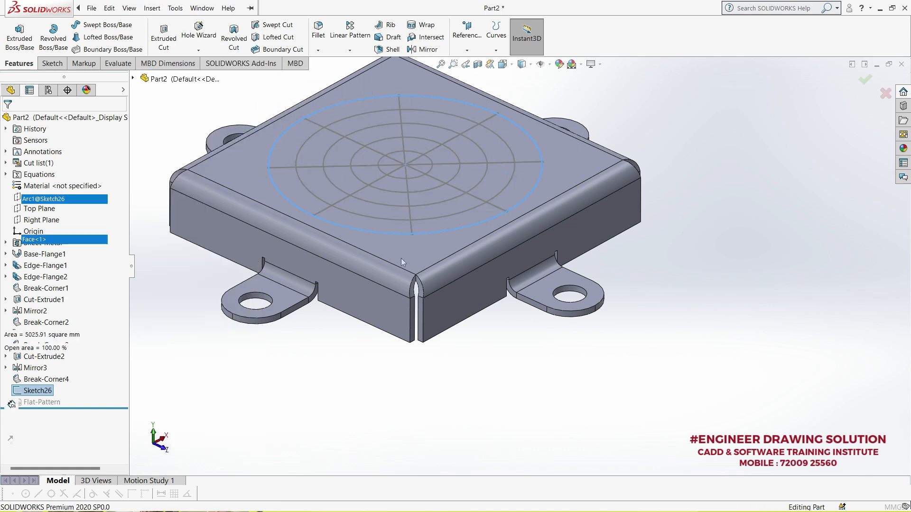
scroll(507, 290, up, 2)
scroll(429, 152, down, 2)
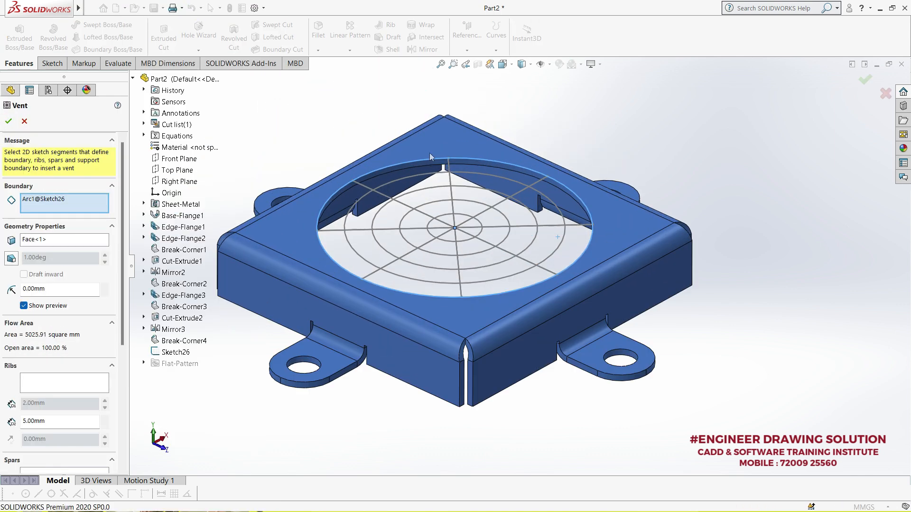
scroll(431, 156, down, 1)
- Define the four lines through the vent centre as ribs with a width of 2 mm
drag(124, 288, 119, 334)
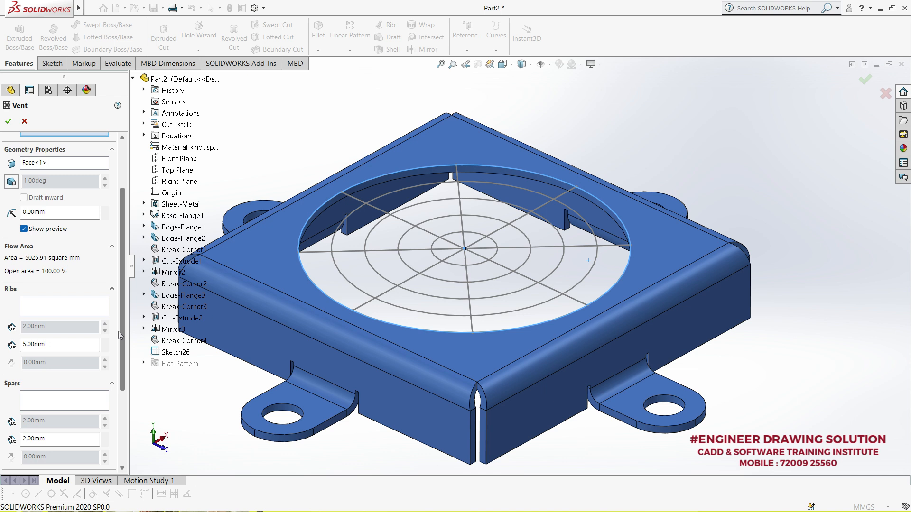
click(71, 306)
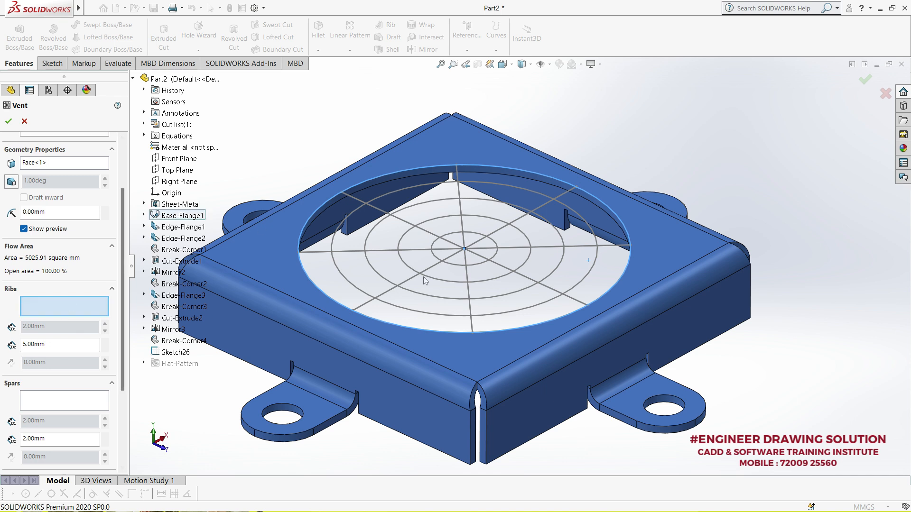
click(388, 297)
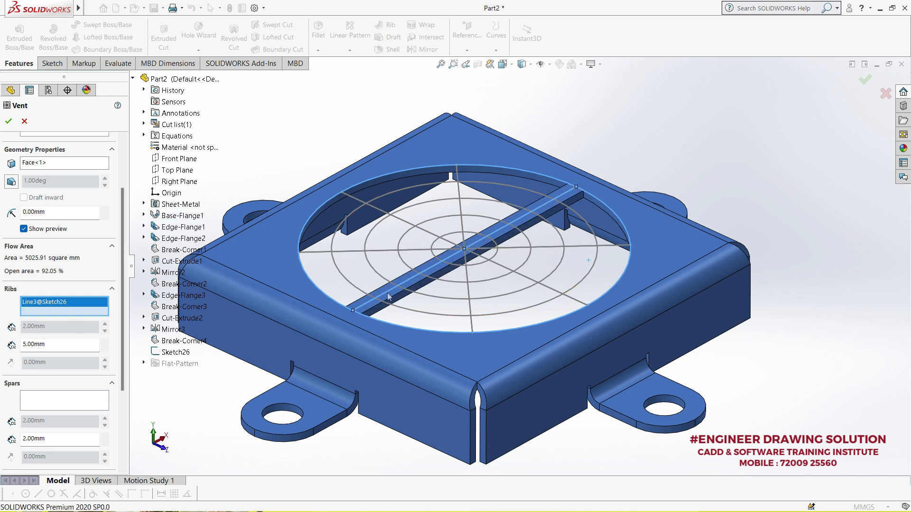
click(63, 346)
text(2)
key(Return)
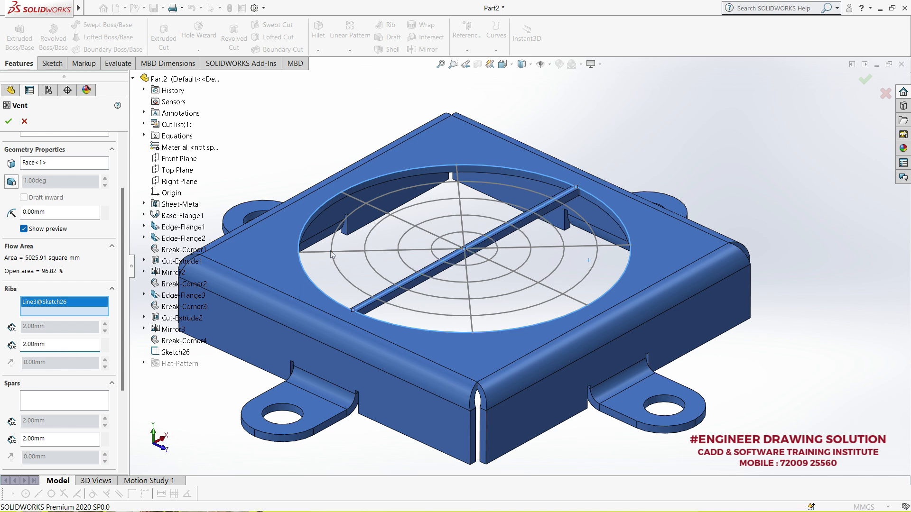
click(314, 254)
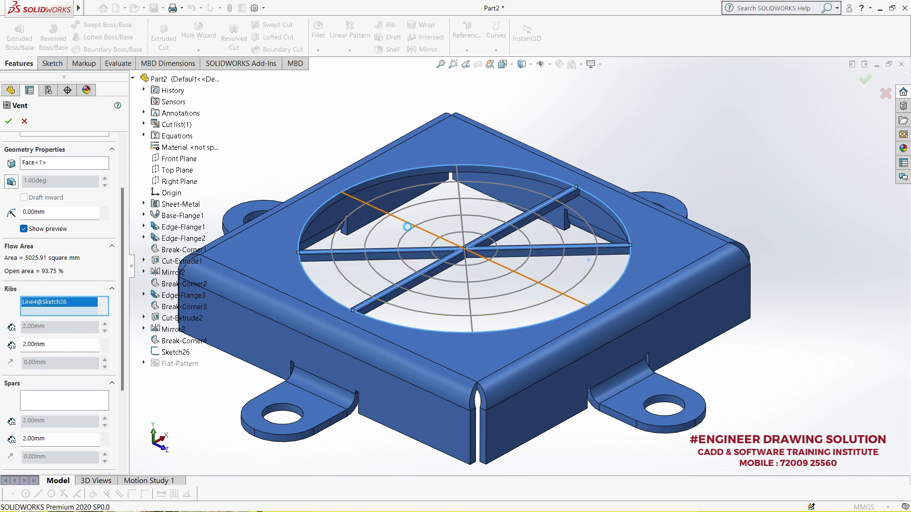
click(407, 227)
click(460, 207)
middle_drag(440, 289, 388, 299)
- Define the three circles between the outer boundary and the innermost circle as vent spars
click(50, 398)
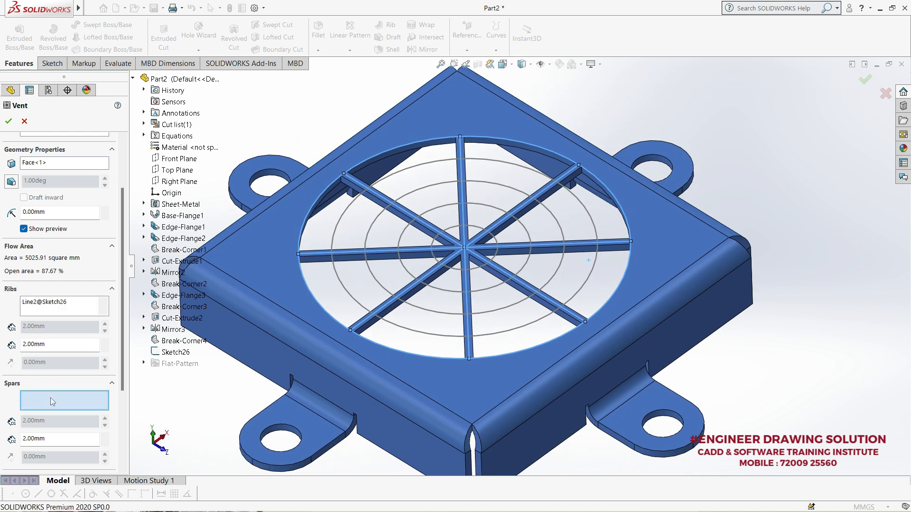
click(352, 297)
click(376, 282)
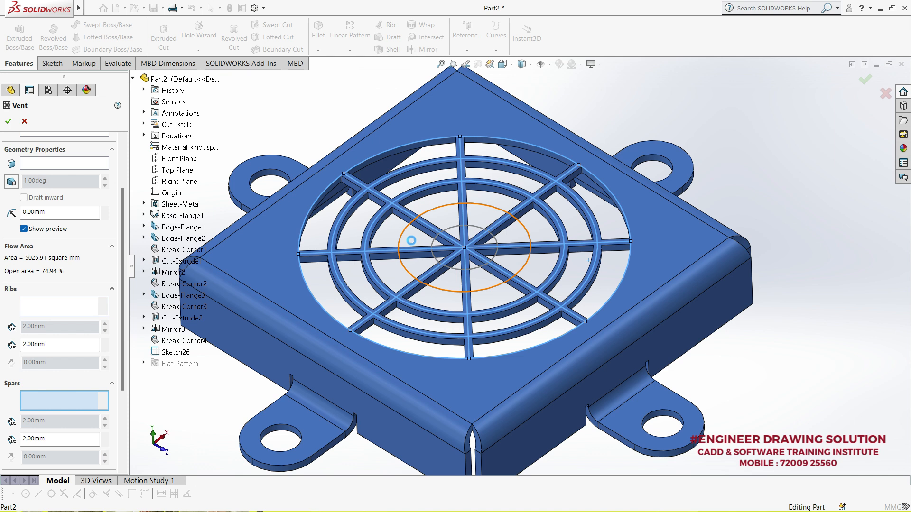
- Set the innermost circle as the vent's fill-in boundary and create the vent
drag(127, 360, 129, 435)
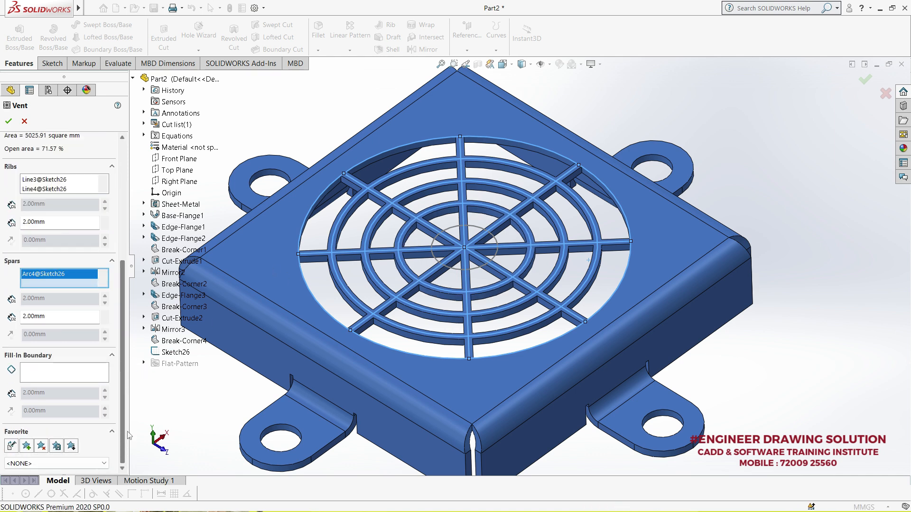
click(61, 380)
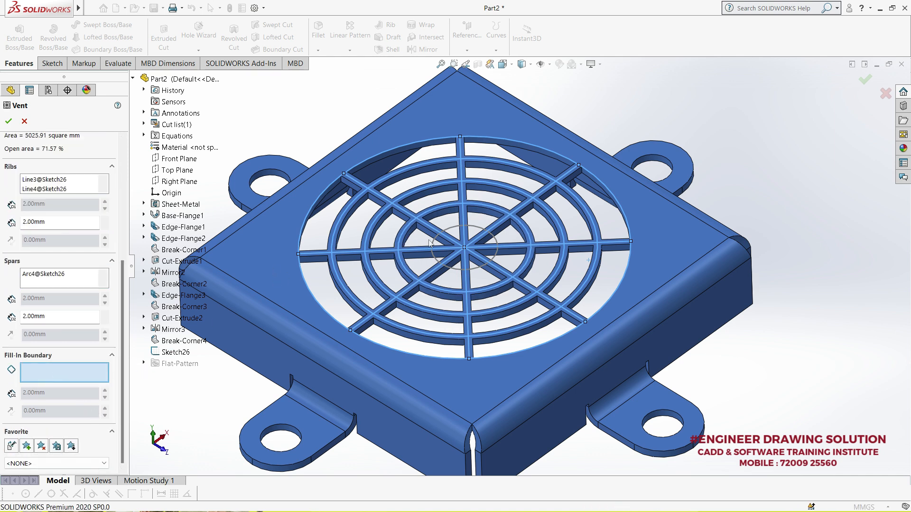
click(477, 267)
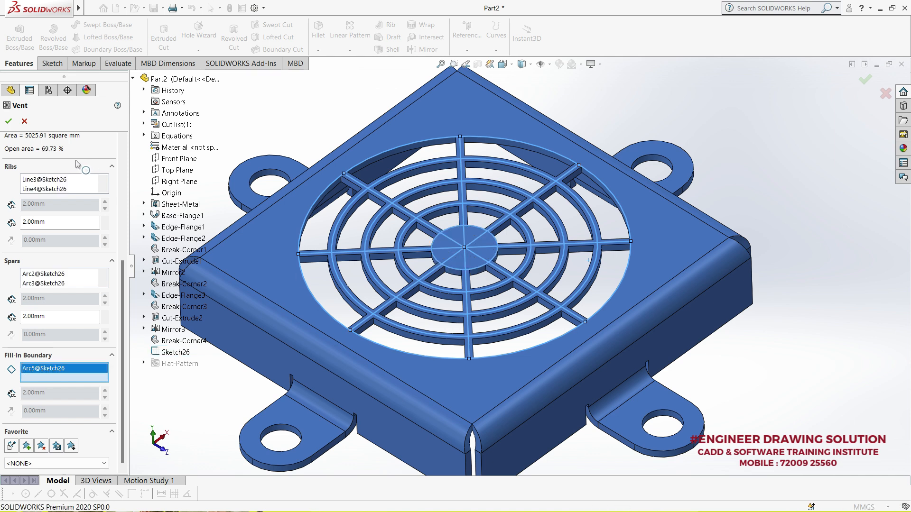
click(8, 121)
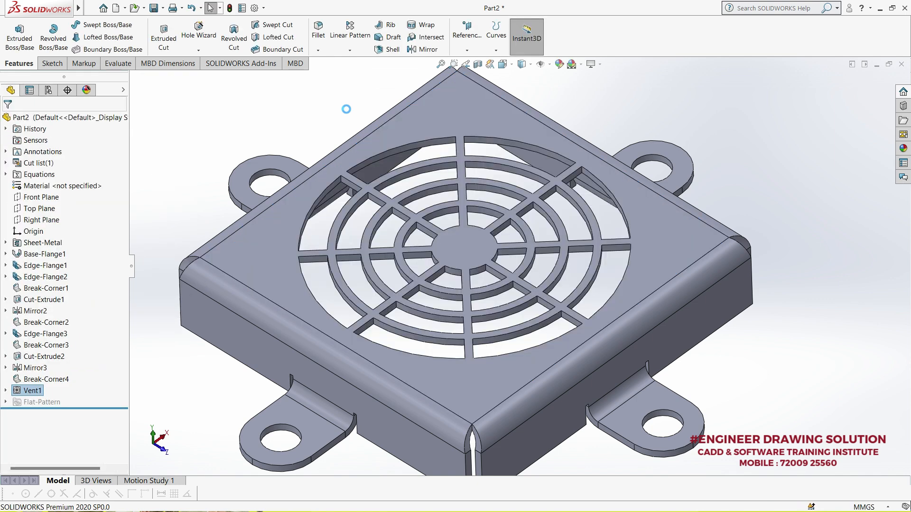
- Examine the vented sheet metal part from several angles
scroll(376, 165, up, 3)
middle_drag(440, 258, 515, 342)
middle_drag(507, 260, 552, 335)
middle_drag(676, 251, 628, 195)
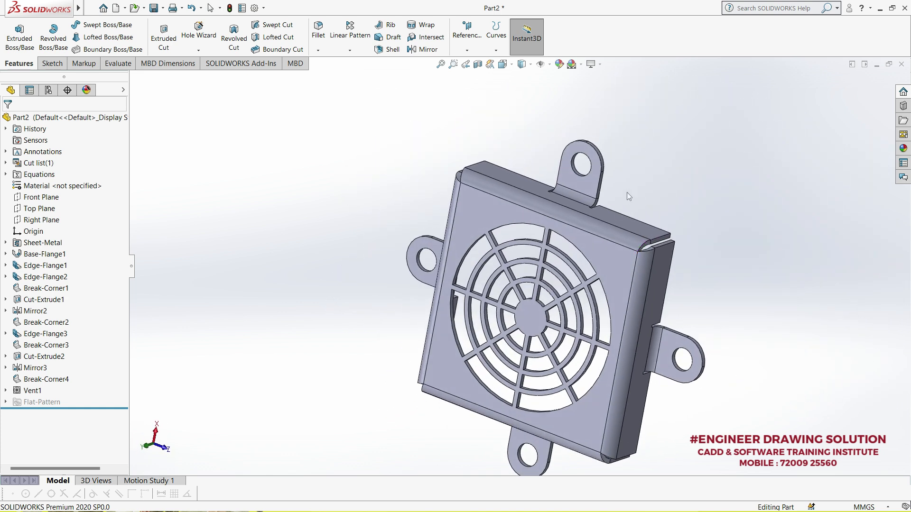
mouse_move(618, 252)
middle_down()
mouse_move(640, 341)
mouse_move(653, 156)
mouse_move(480, 244)
mouse_move(476, 341)
mouse_move(450, 319)
middle_up()
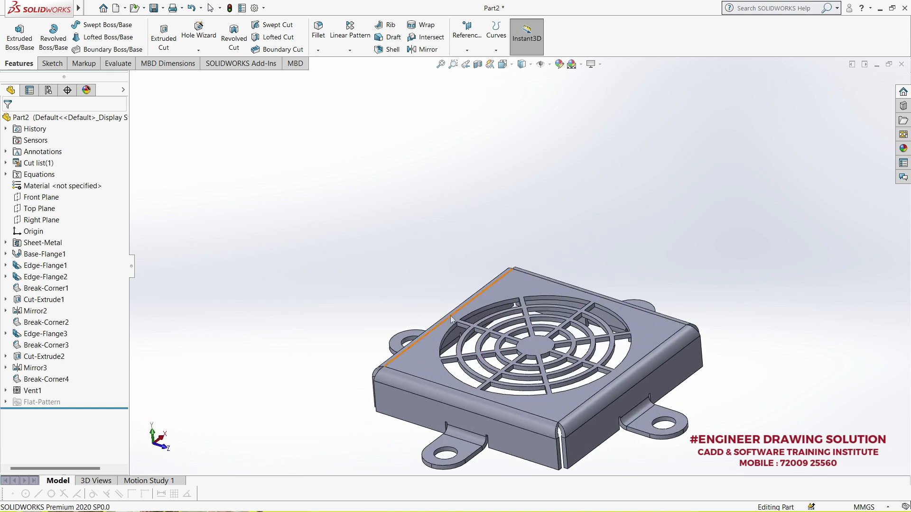
scroll(647, 389, up, 2)
scroll(647, 389, down, 4)
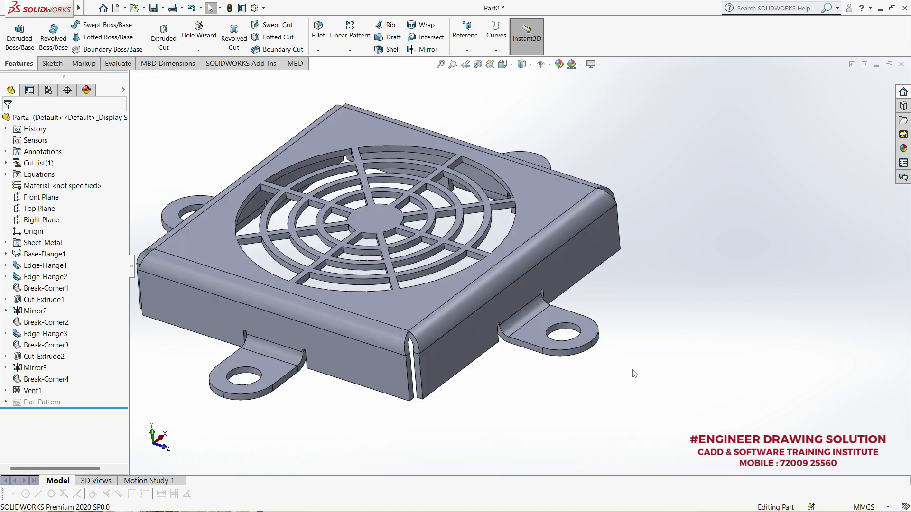
- Apply an orange colour with red 255 and green 103 to the whole part
click(560, 64)
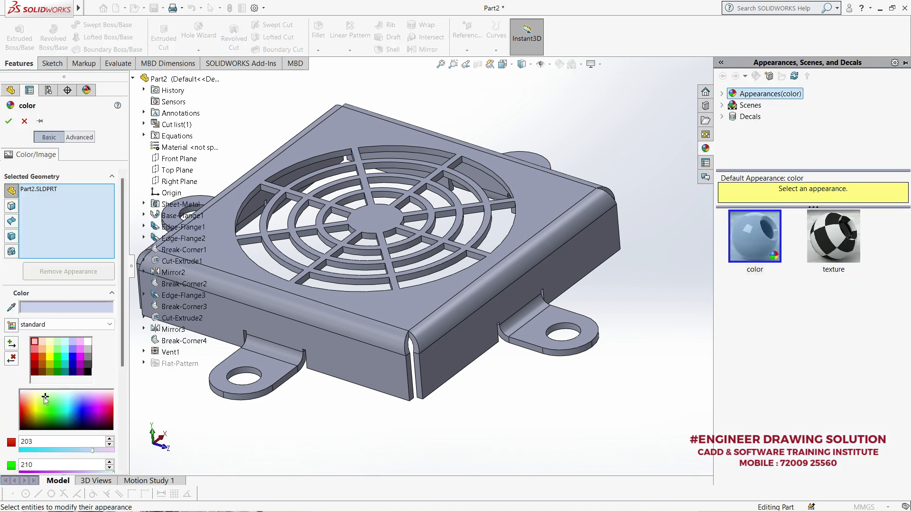
drag(45, 398, 41, 398)
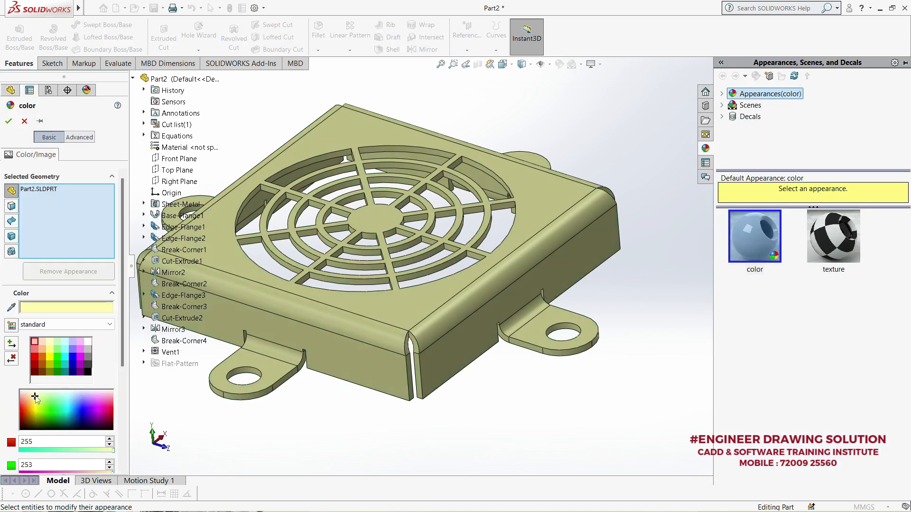
drag(33, 397, 25, 409)
middle_drag(562, 207, 610, 329)
middle_drag(605, 251, 591, 188)
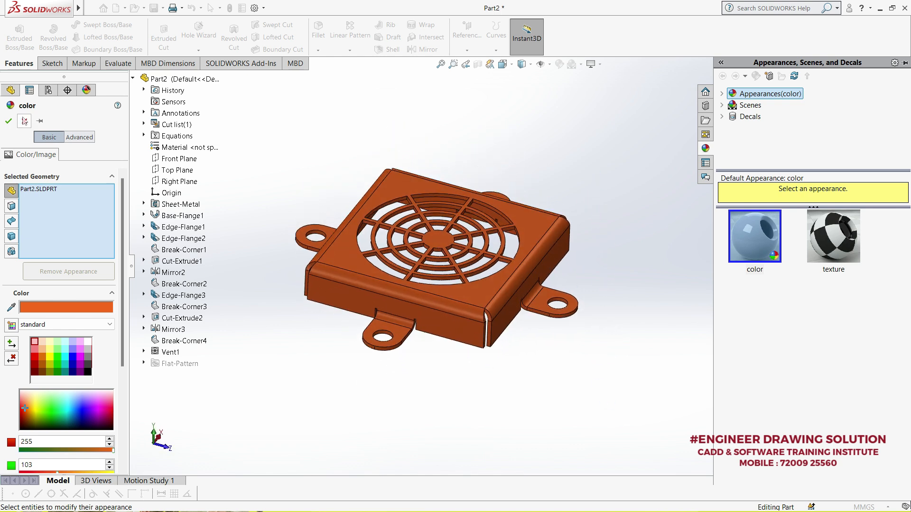
click(8, 122)
middle_drag(319, 152, 334, 265)
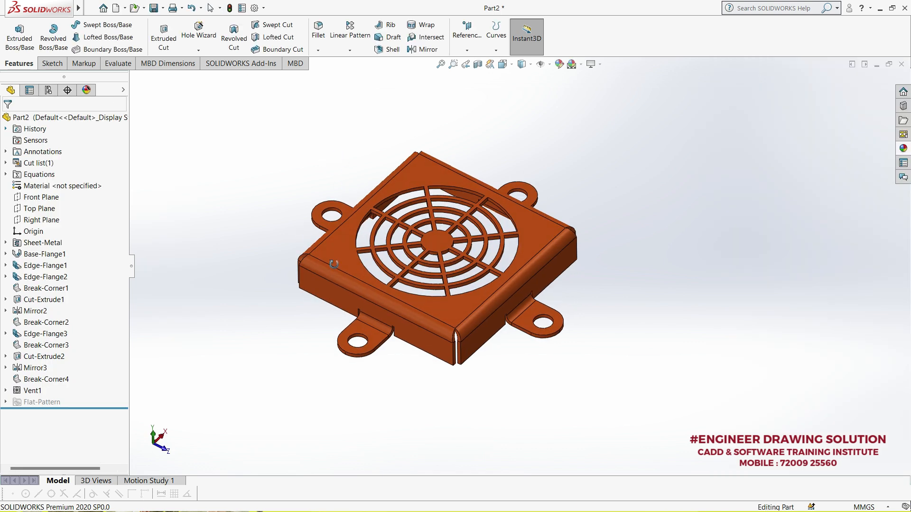
- Change the scene to a plain white background and inspect the coloured part up close and from around
click(582, 69)
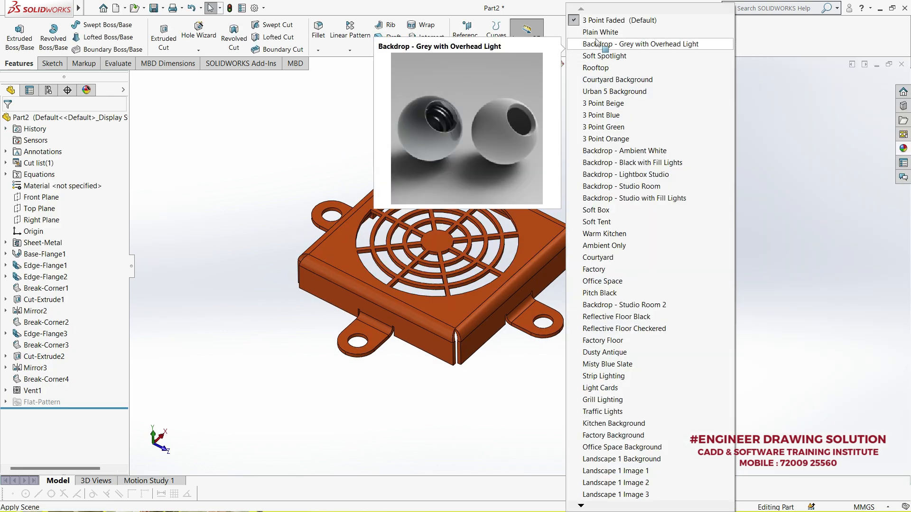
click(583, 131)
scroll(570, 161, down, 2)
middle_drag(563, 182, 429, 407)
scroll(418, 286, down, 5)
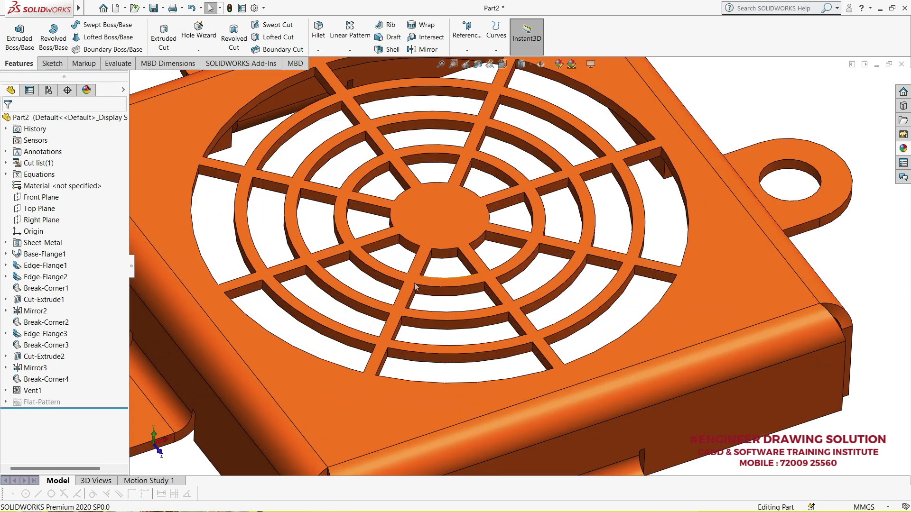
scroll(418, 284, up, 6)
middle_drag(454, 234, 598, 332)
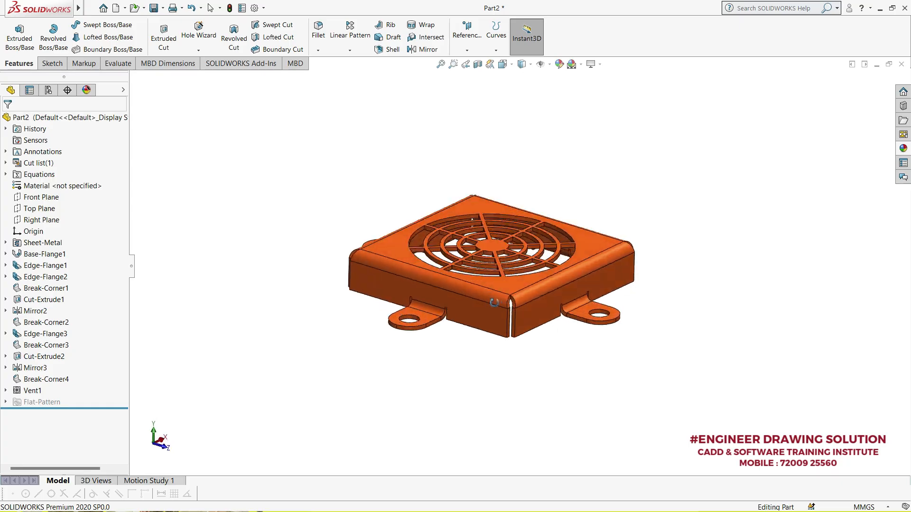